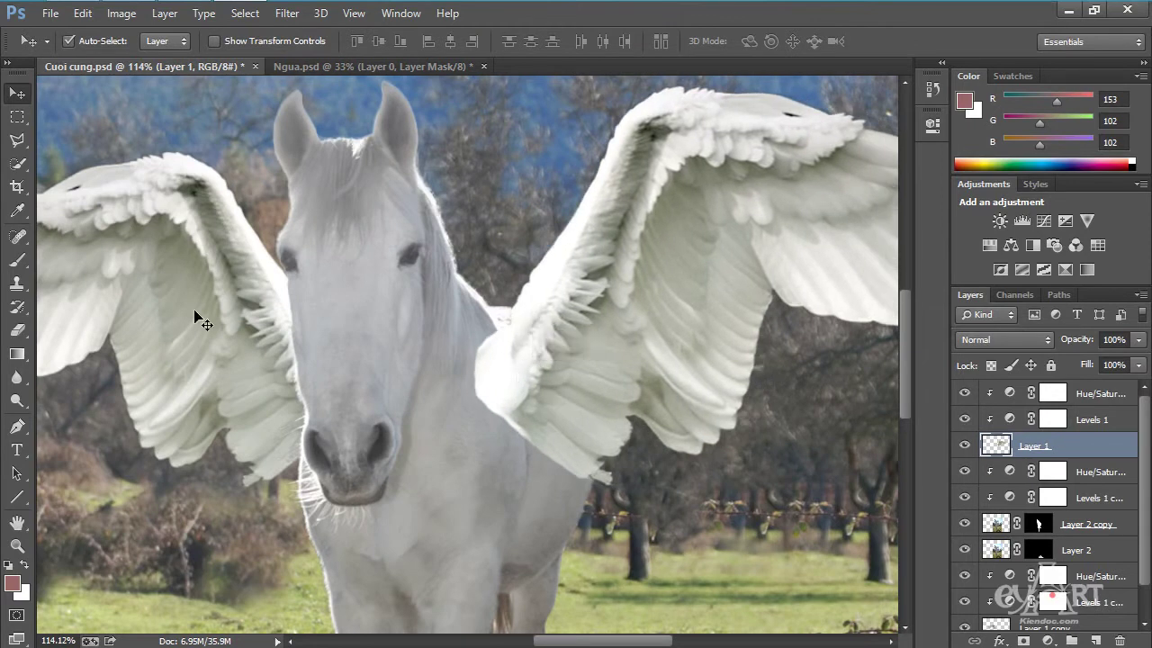
- Hide Layer 1 and draw a closed Pen path along the horse's shoulder edge, enclosing the chest area the right wing overlaps
click(17, 426)
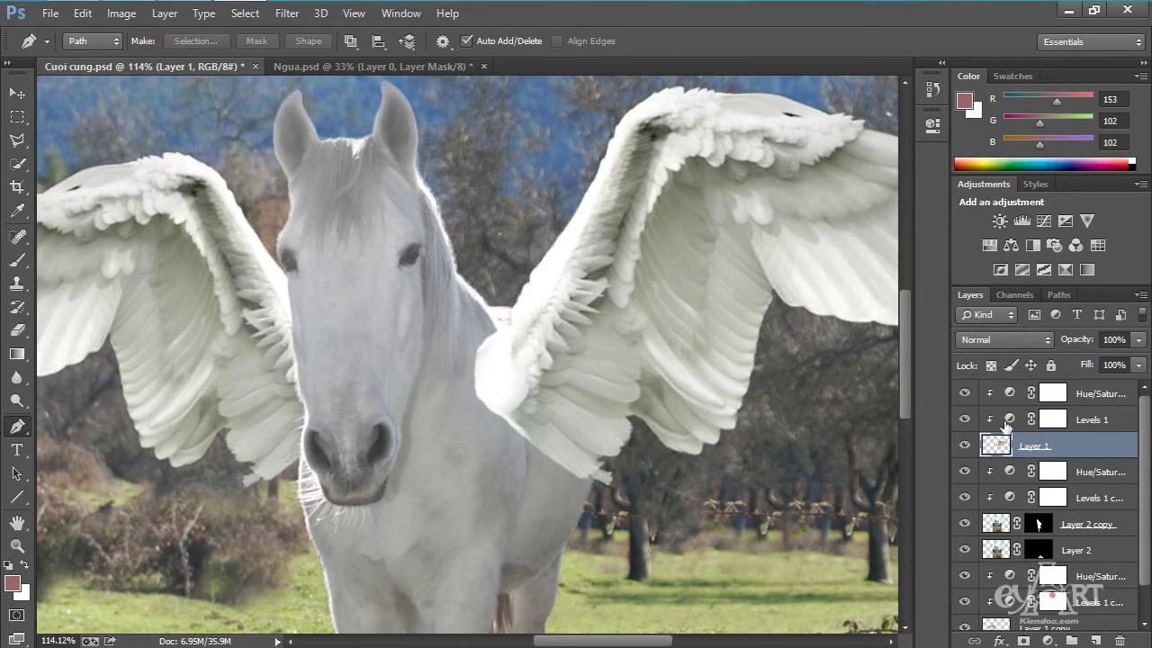
click(964, 445)
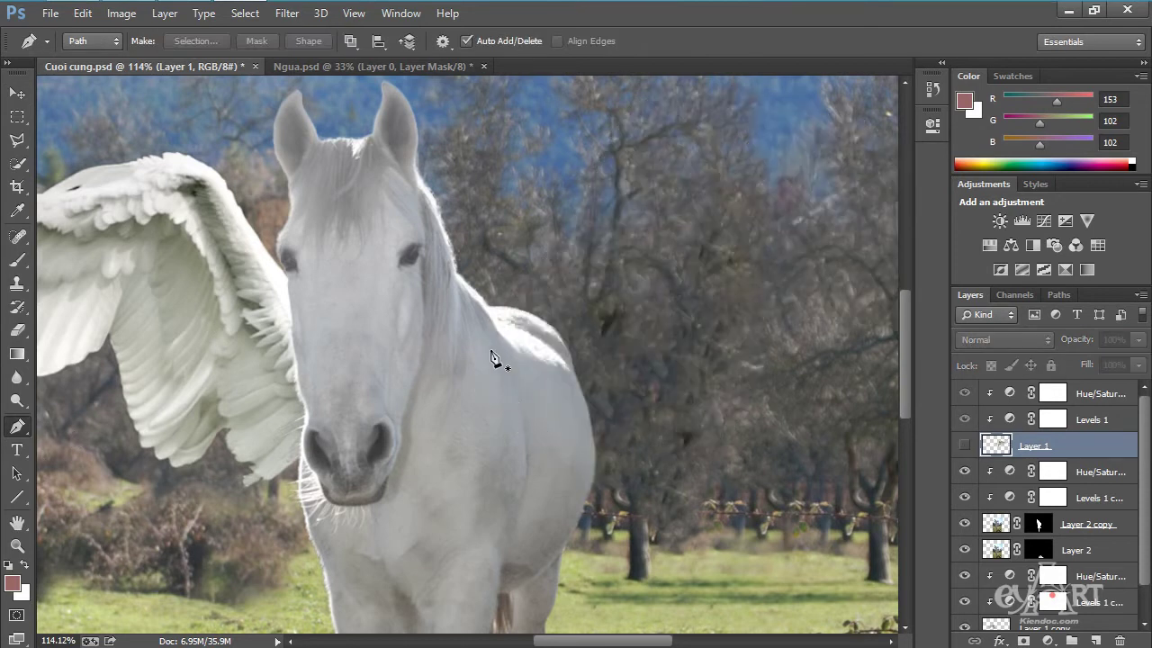
click(494, 324)
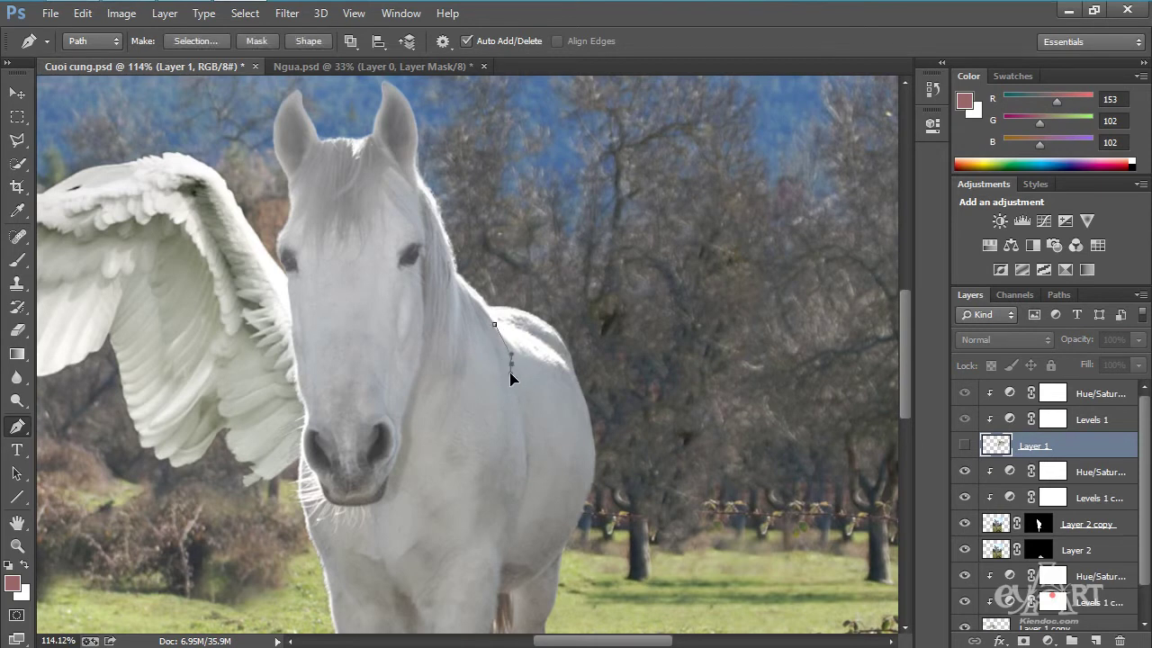
click(514, 377)
drag(527, 469, 527, 469)
click(436, 423)
click(451, 326)
click(494, 325)
- Convert the shoulder path to a selection with 0-pixel feather, show Layer 1, delete the wing part inside it and deselect
right_click(471, 384)
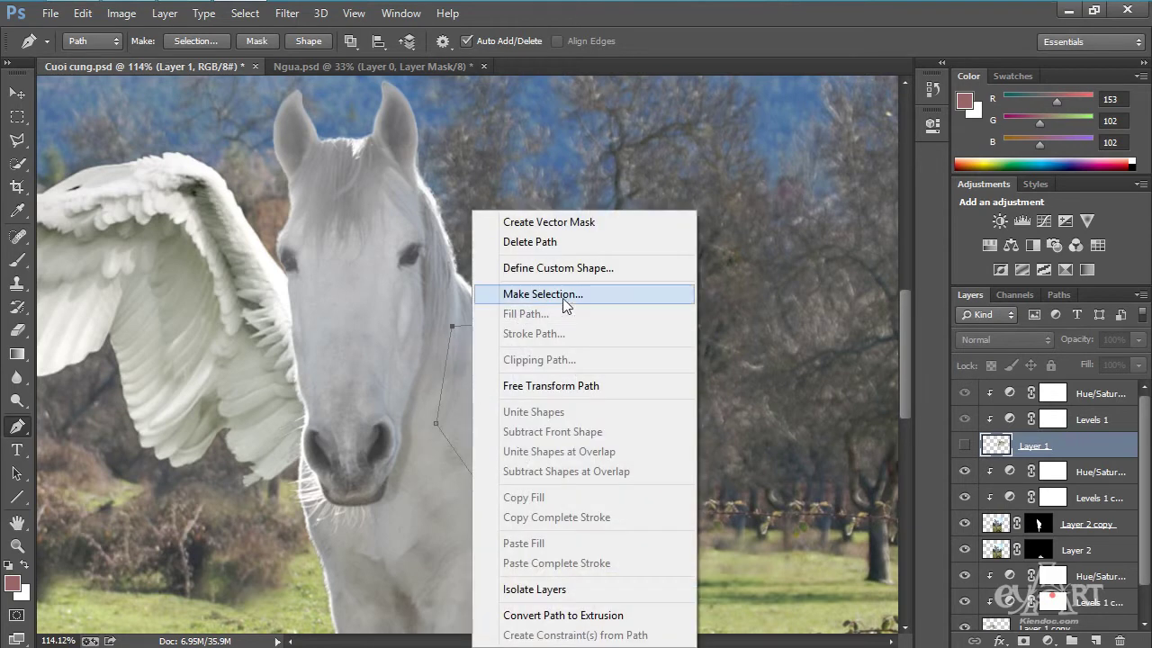
click(550, 296)
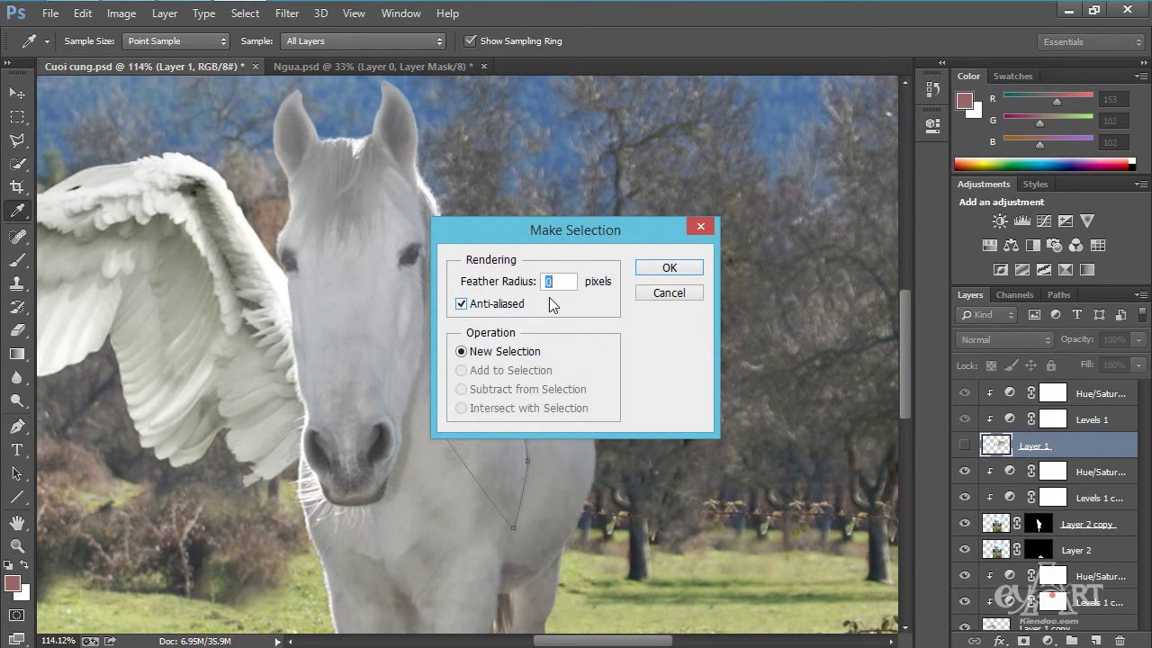
click(670, 270)
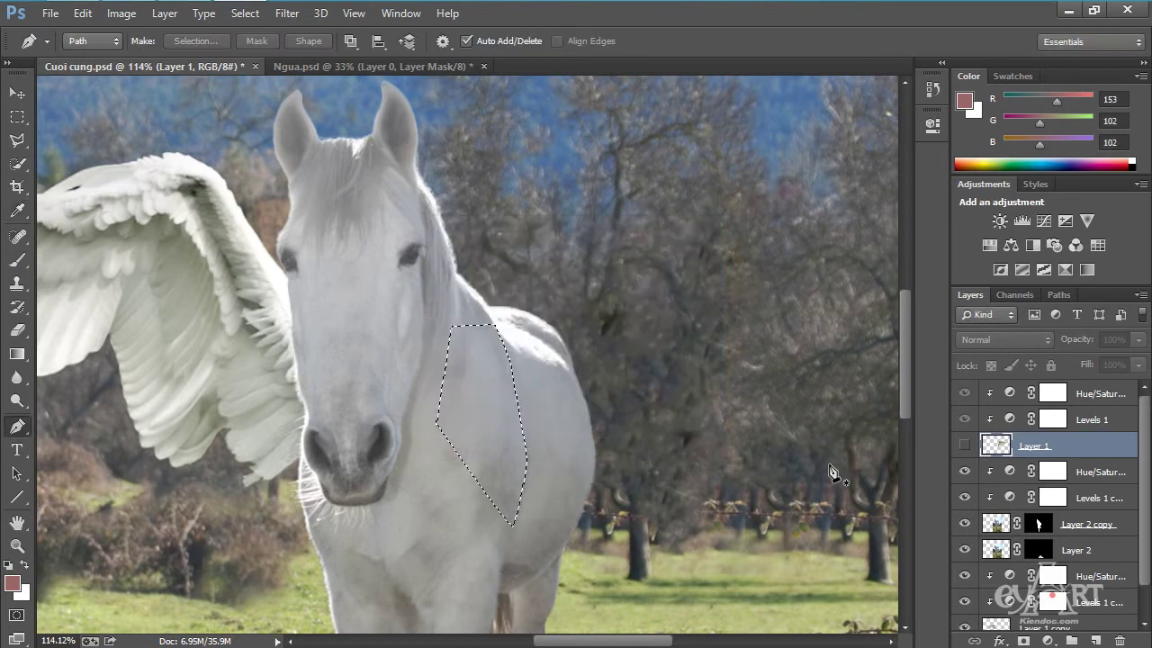
click(963, 445)
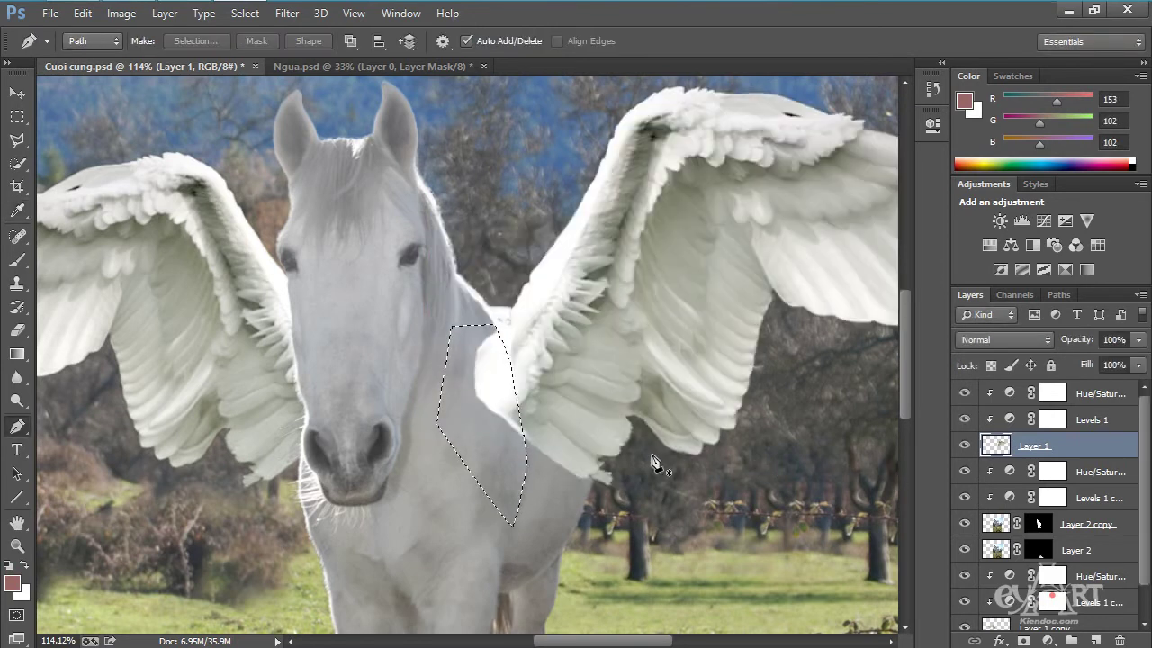
key(Delete)
key(ctrl+d)
- Outline the ragged lowest feathers of the right wing with the Polygonal Lasso, delete them from Layer 1 and deselect
scroll(576, 450, down, 5)
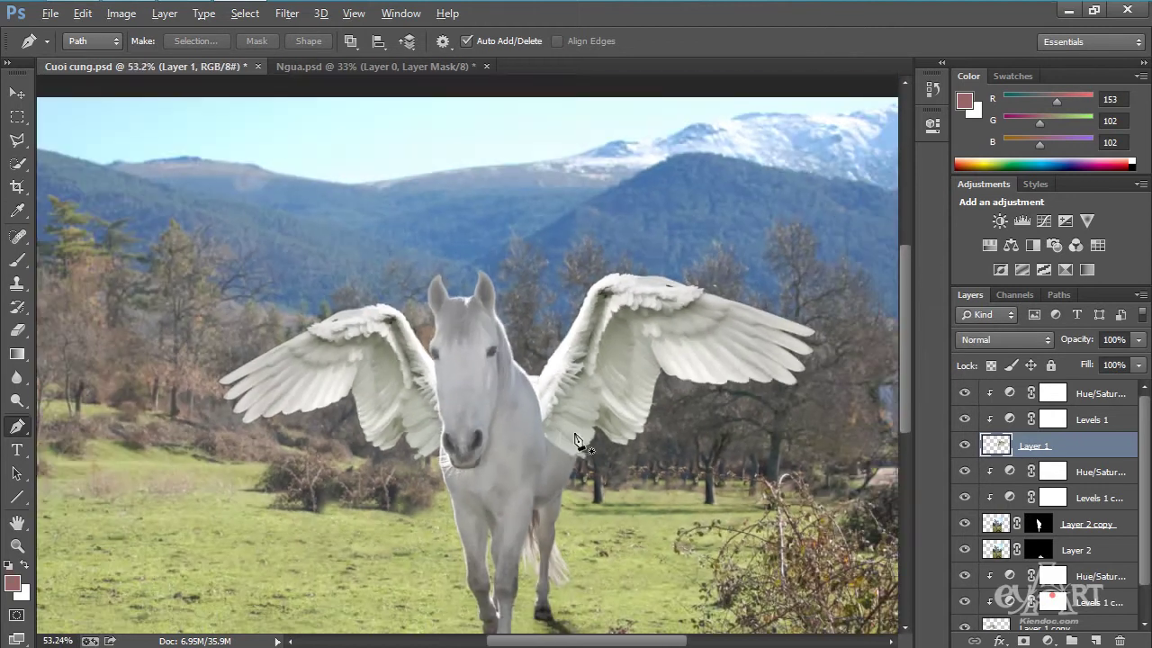
scroll(576, 450, up, 5)
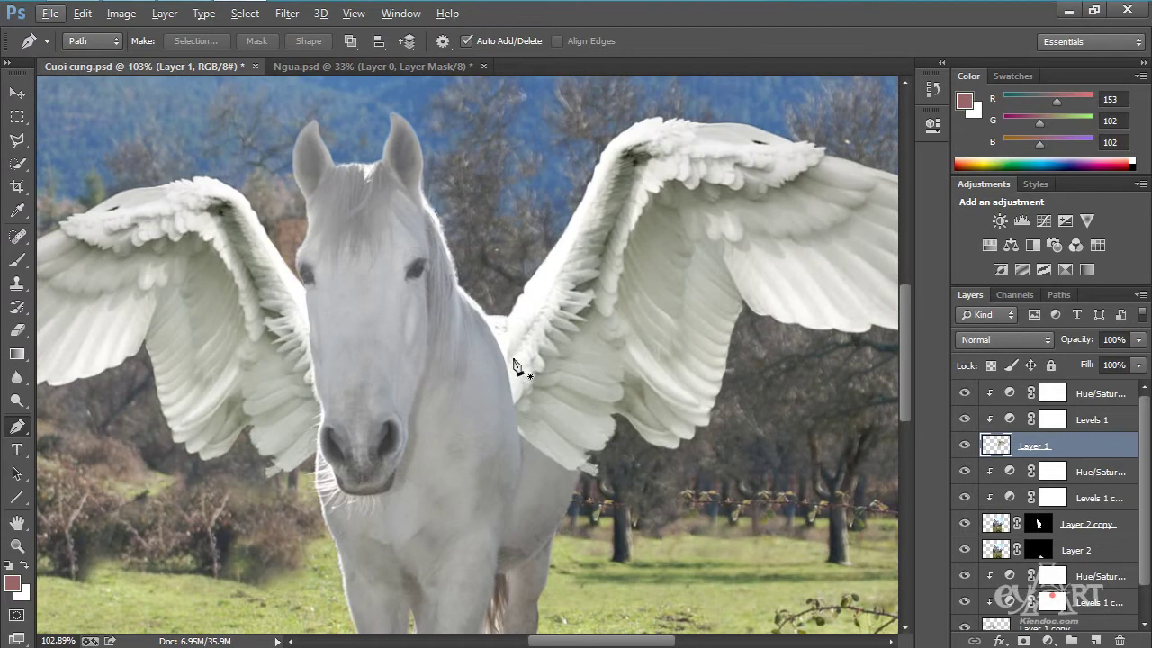
scroll(594, 477, up, 3)
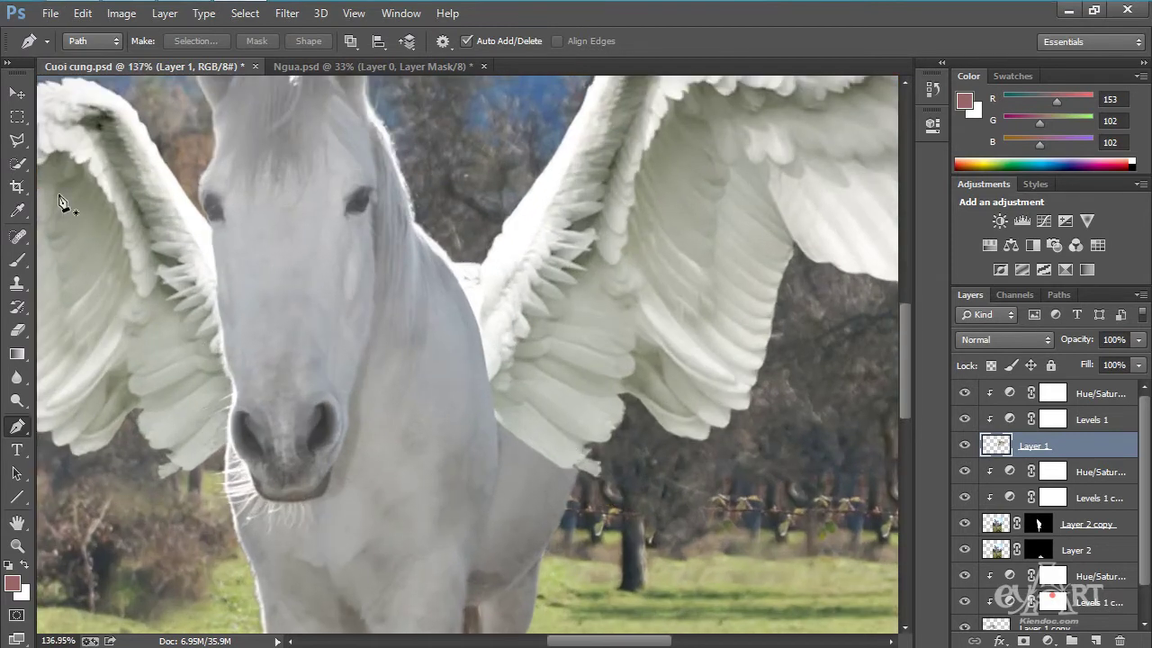
click(17, 140)
scroll(567, 477, up, 3)
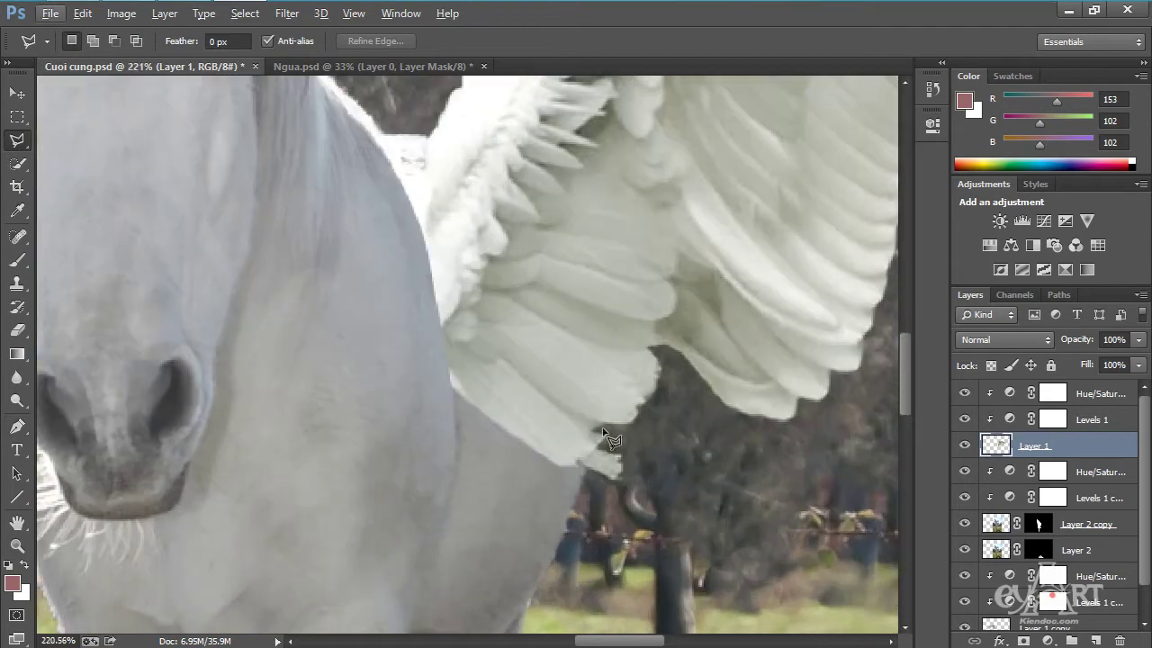
key(alt)
click(500, 358)
click(455, 345)
click(384, 362)
click(387, 445)
click(540, 583)
click(738, 533)
click(667, 427)
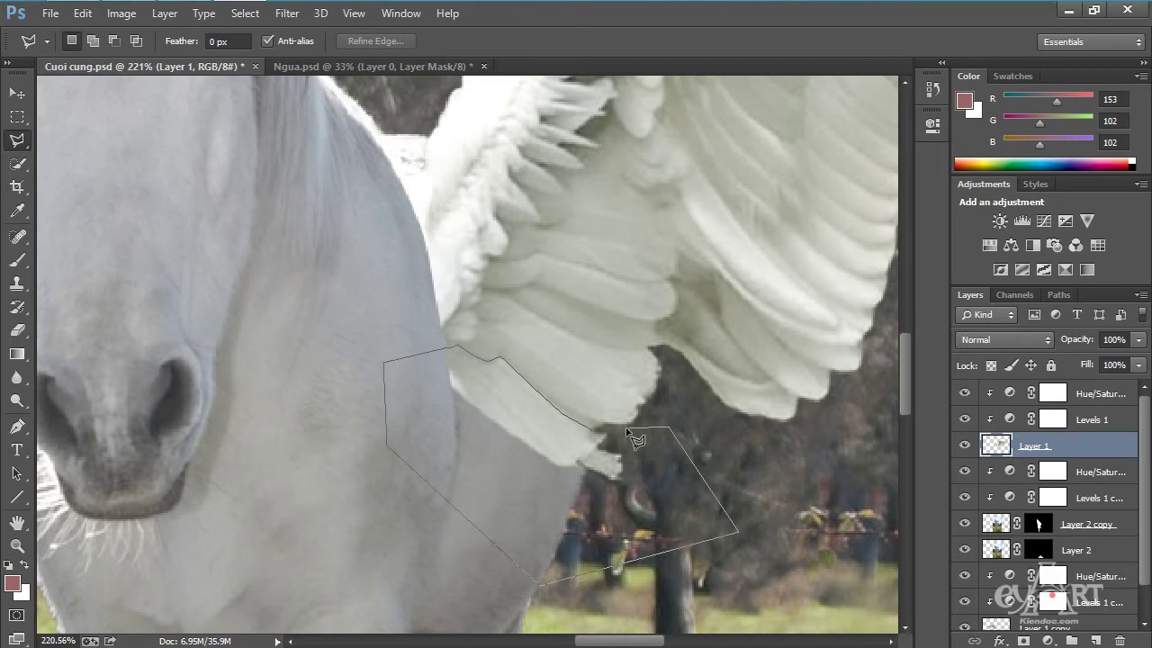
click(591, 428)
key(Delete)
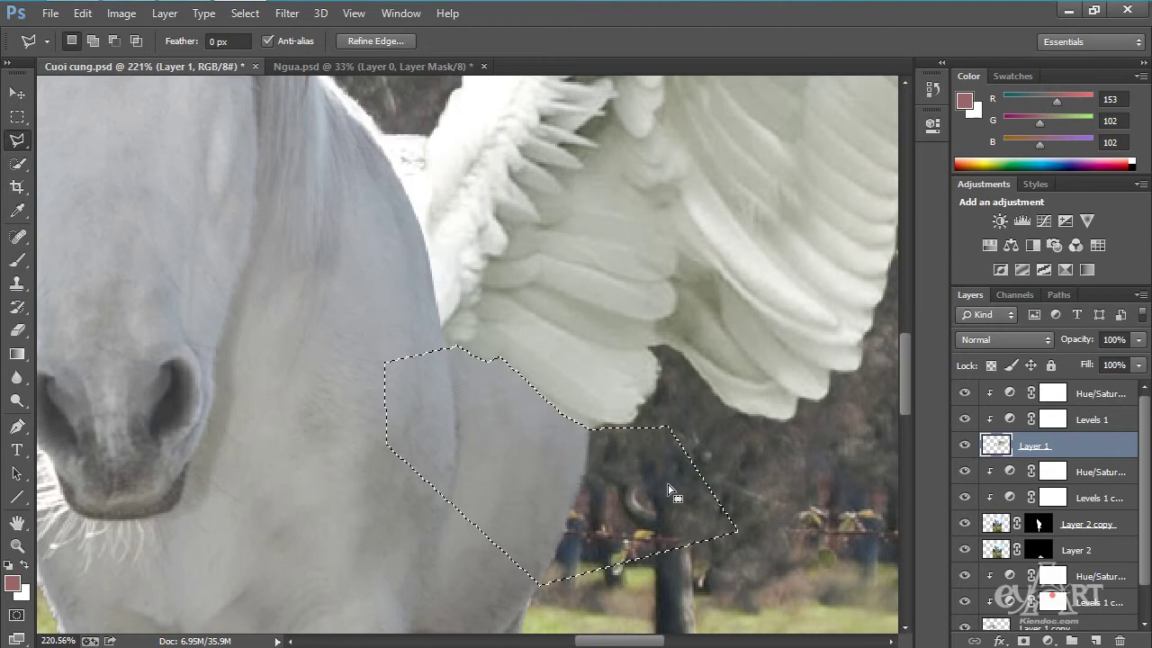
key(ctrl+d)
- Examine the trimmed right wing and how its base meets the horse's shoulder
key(ctrl+0)
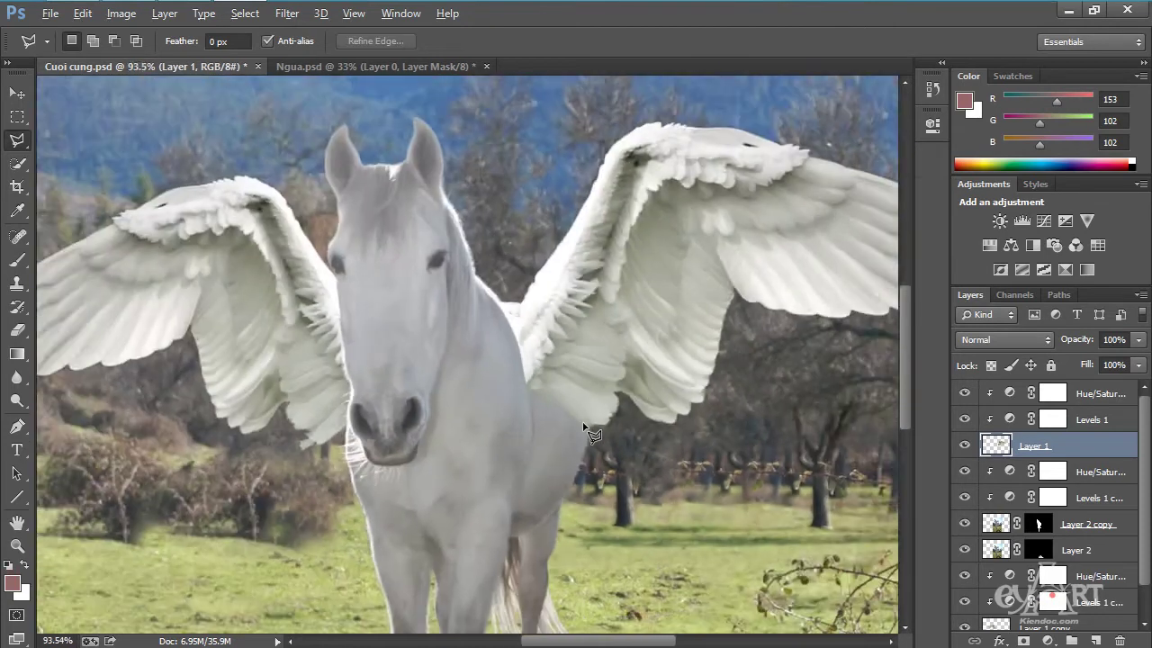
key(ctrl+0)
scroll(586, 423, up, 2)
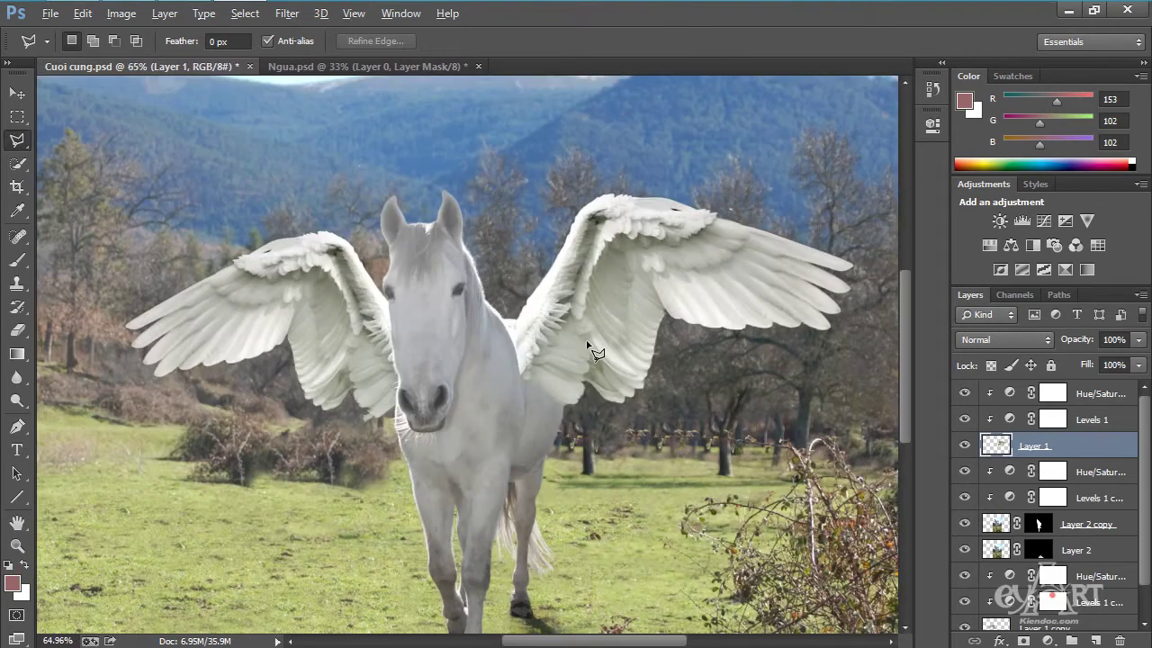
key(v)
key(alt+v)
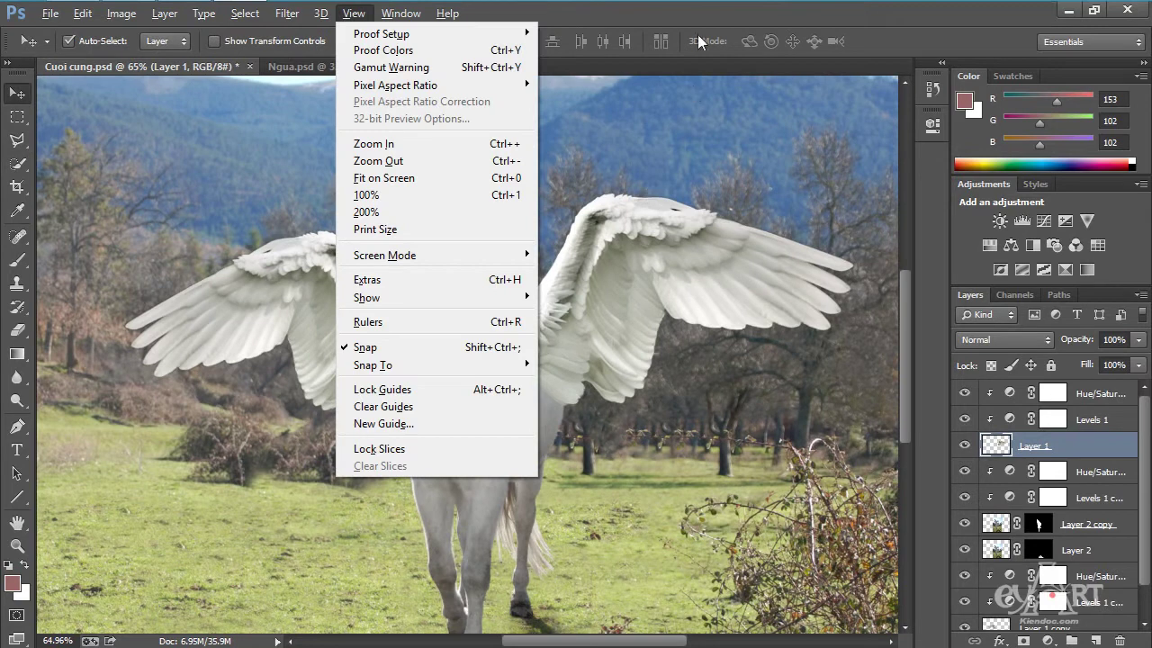
key(Escape)
scroll(533, 351, up, 3)
drag(531, 376, 527, 372)
scroll(513, 359, up, 5)
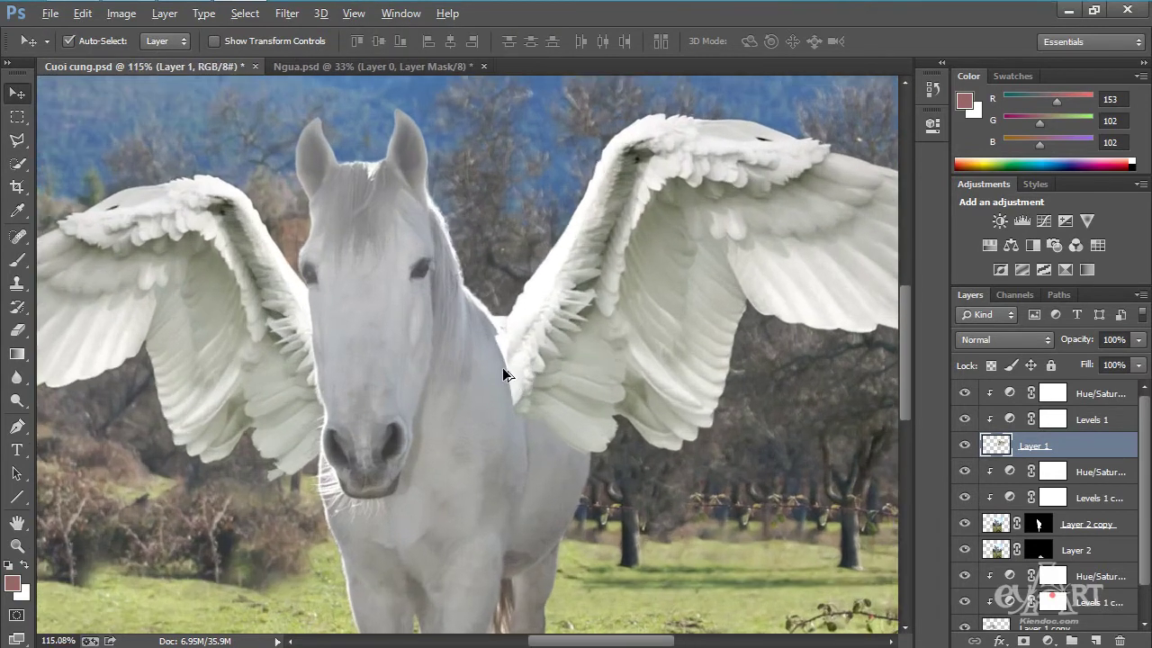
- Hide Layer 1 and draw a second closed Pen path following the horse's shoulder contour from the withers down to the chest
click(965, 447)
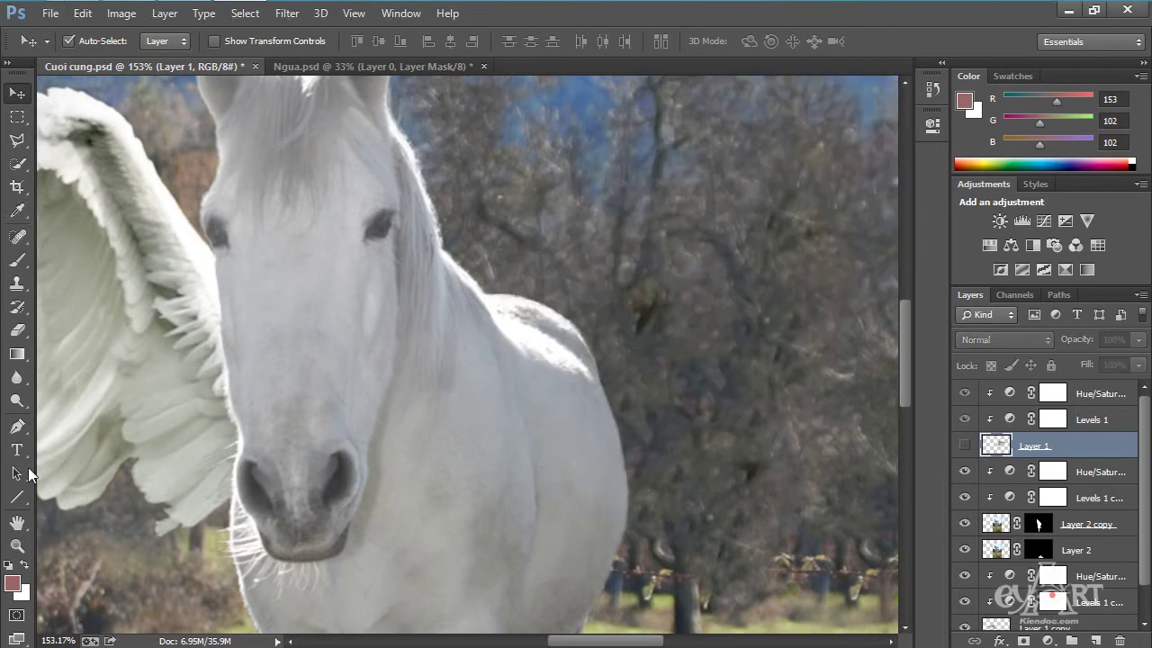
click(16, 426)
click(515, 379)
click(522, 417)
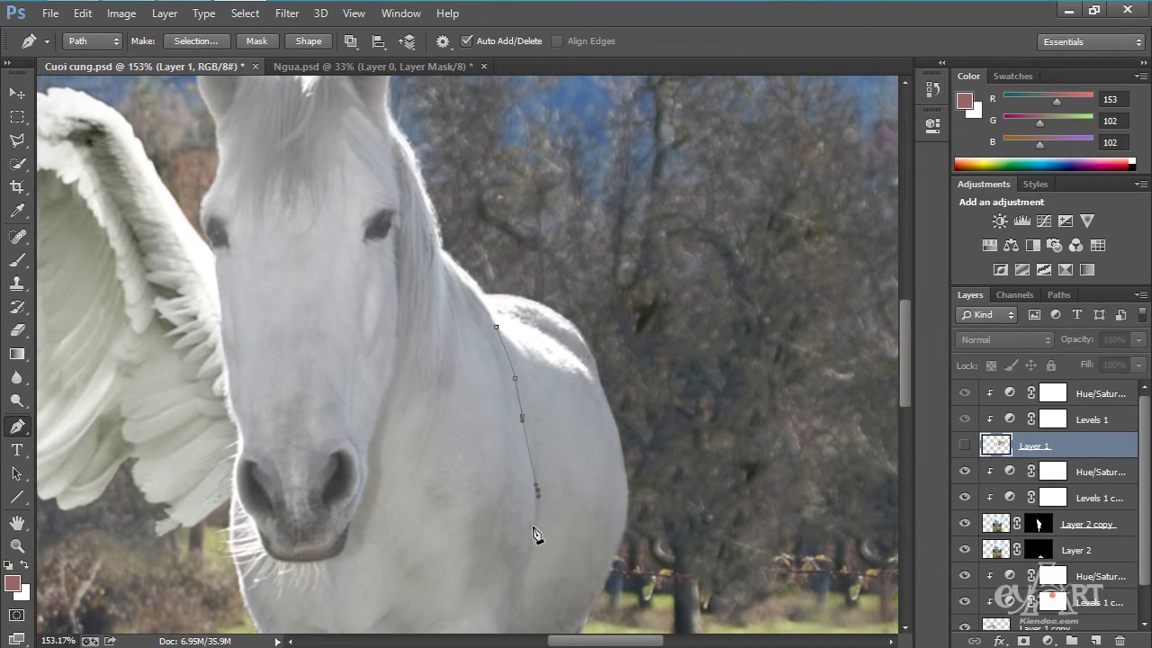
drag(393, 346, 479, 261)
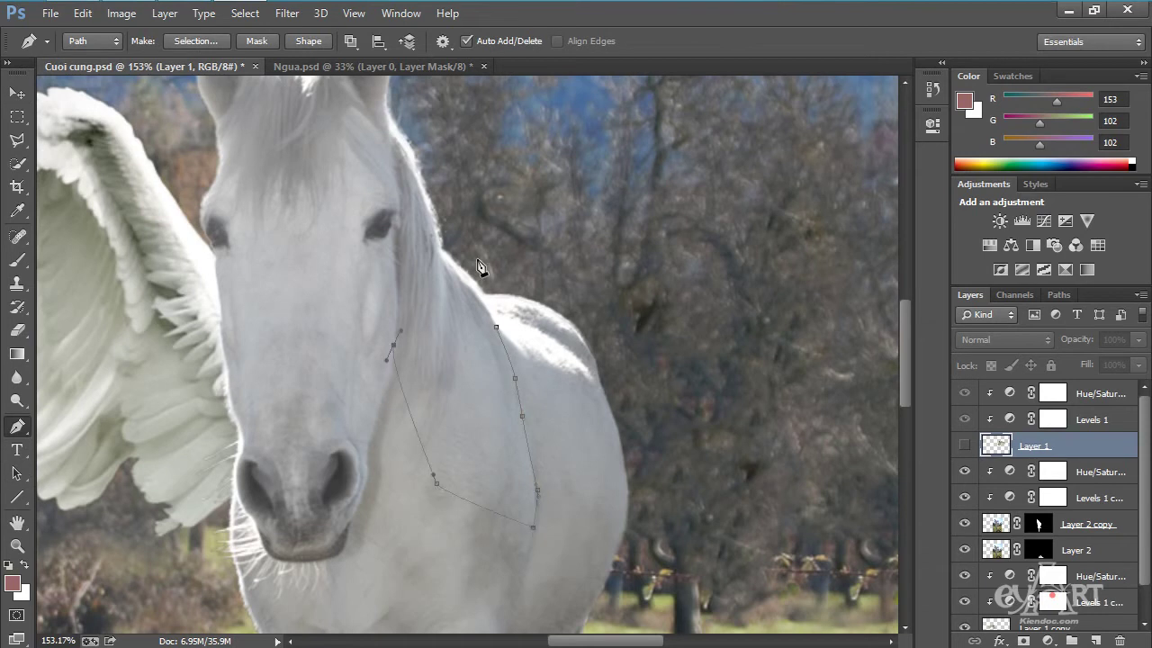
click(497, 328)
- Turn the new shoulder path into a selection, show Layer 1, clear the wing remnants inside it and deselect
right_click(434, 349)
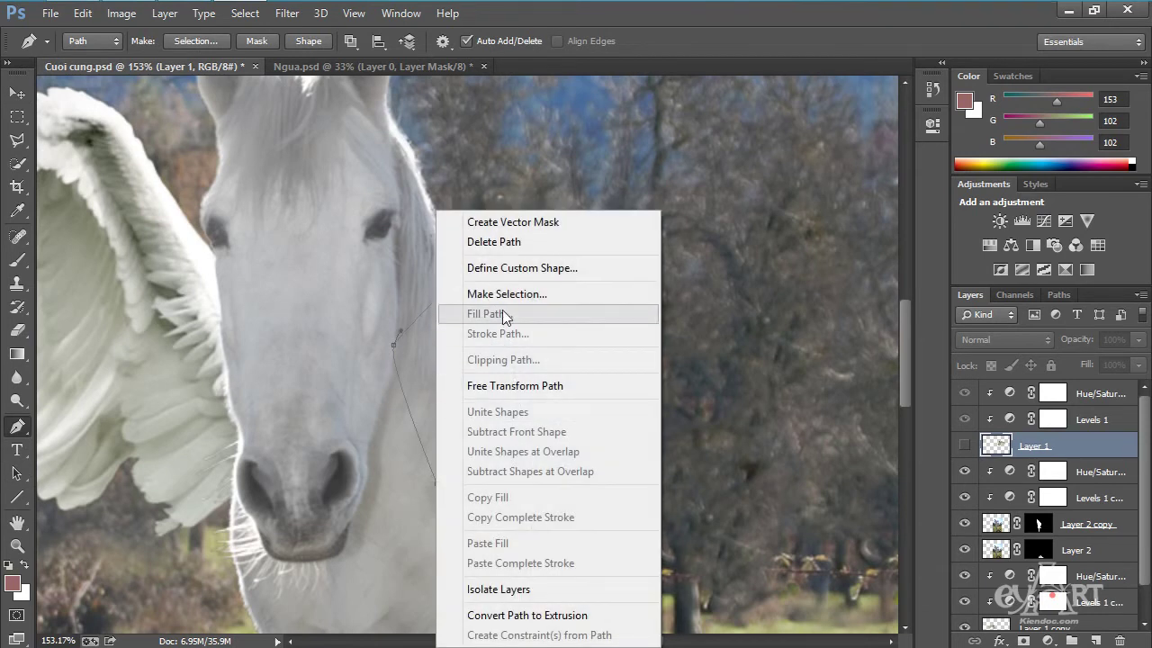
click(512, 301)
click(681, 275)
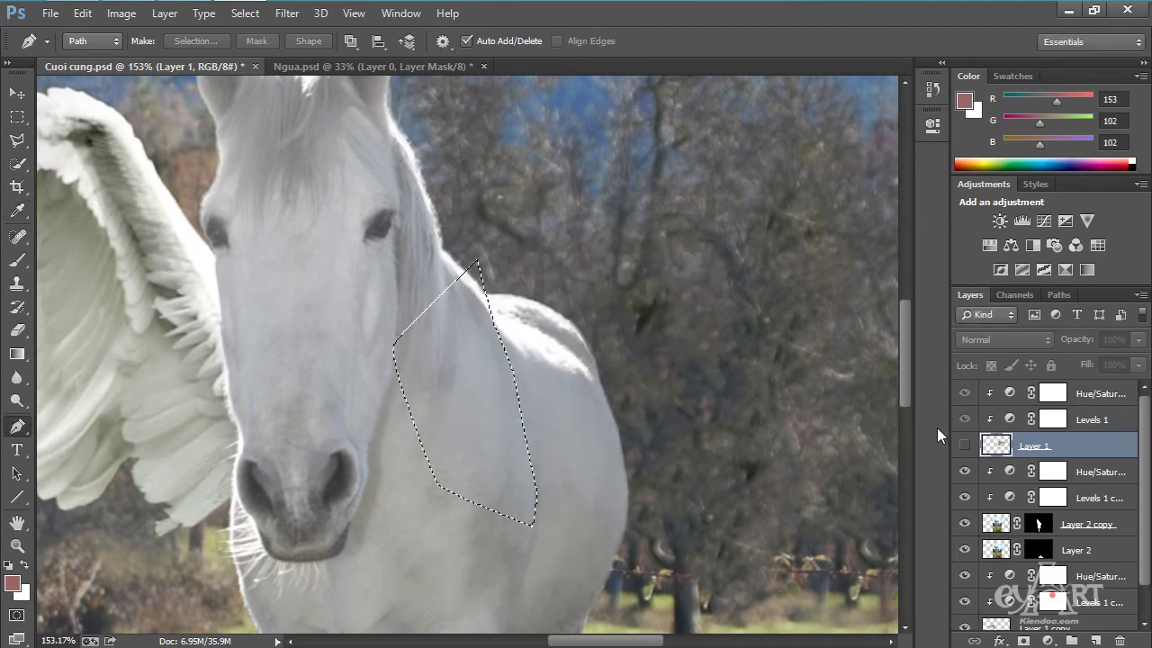
click(963, 444)
key(l)
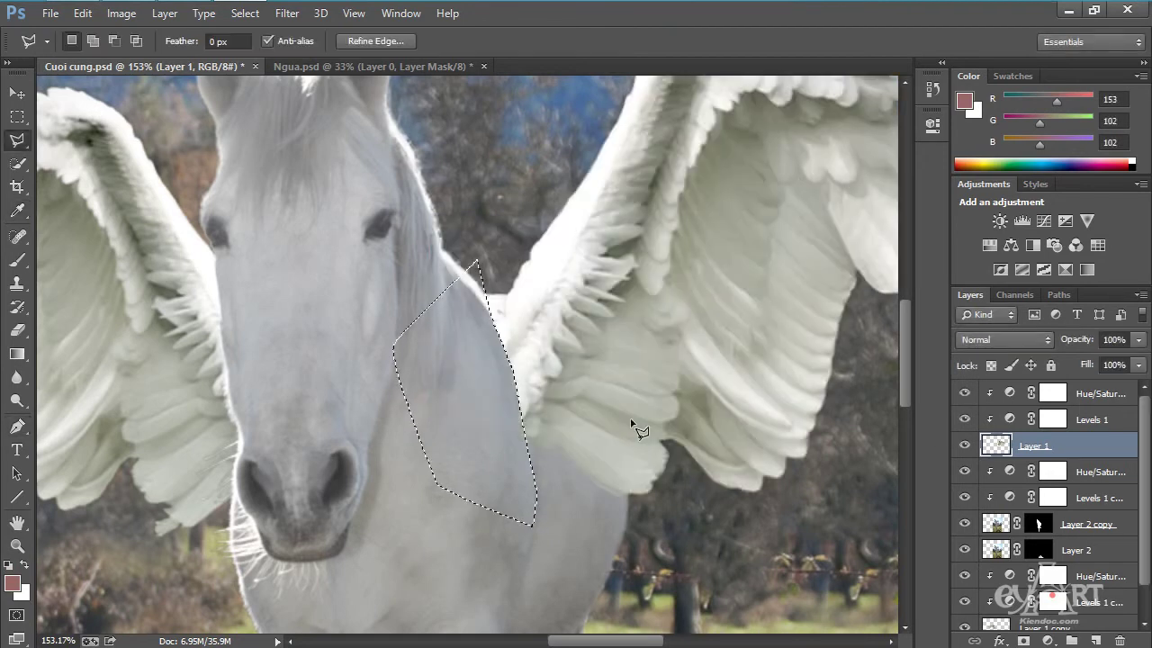
key(ctrl+d)
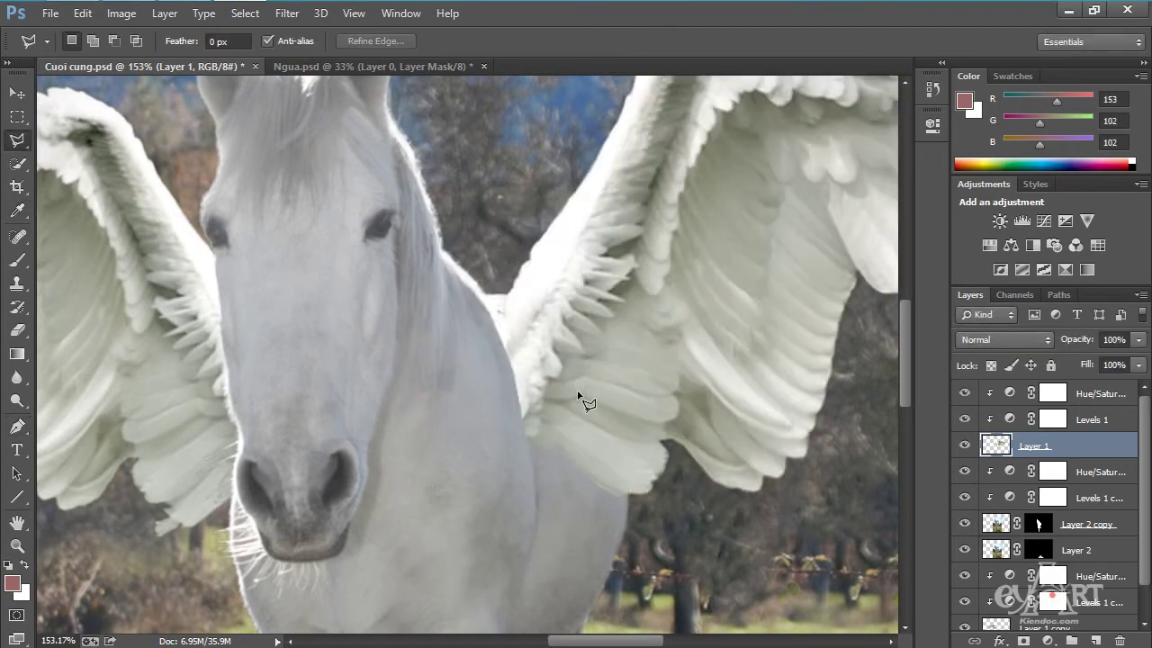
- Set up the Dodge tool for midtones at 50% exposure and swap the foreground and background colors
key(v)
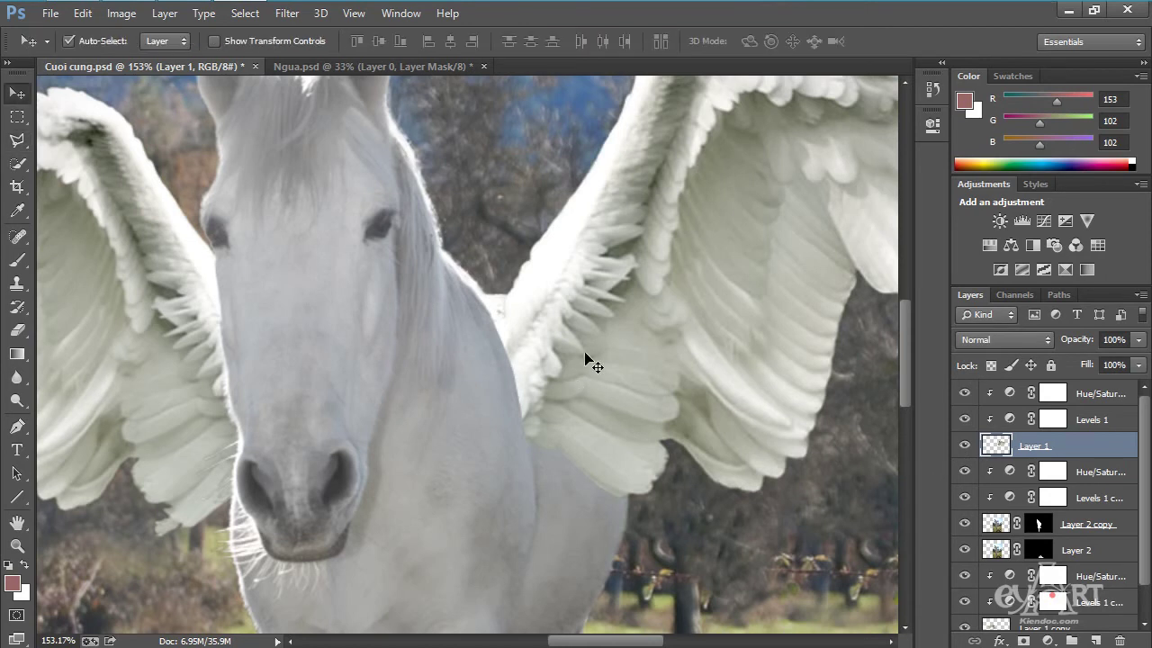
key(ctrl+0)
scroll(627, 432, down, 2)
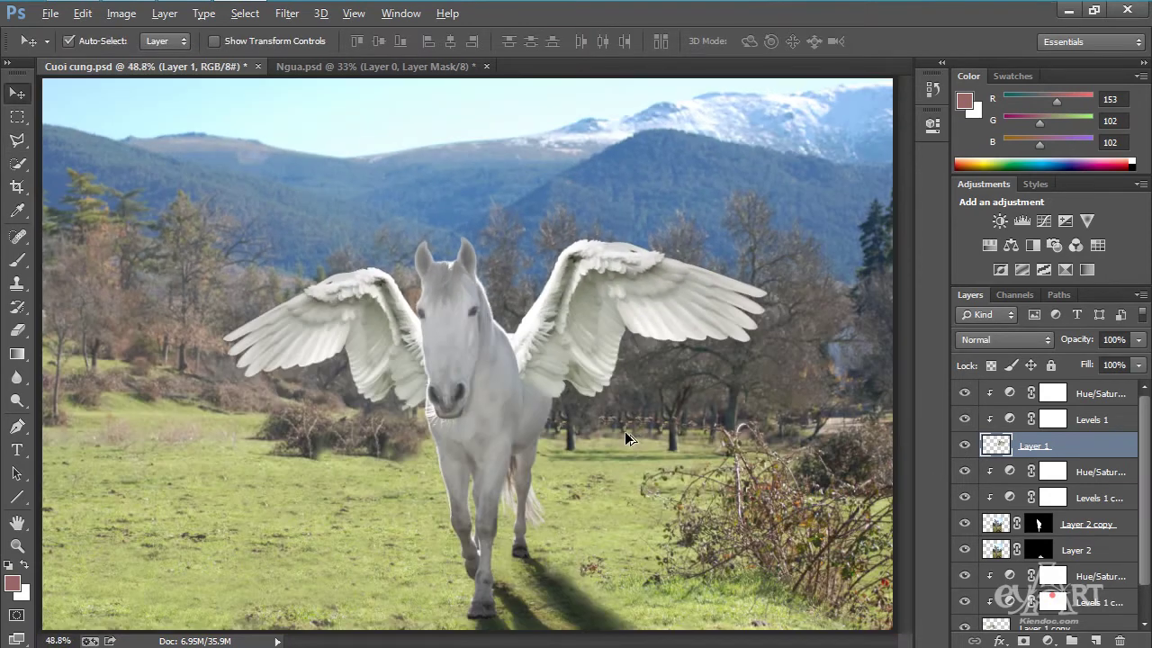
scroll(594, 405, up, 2)
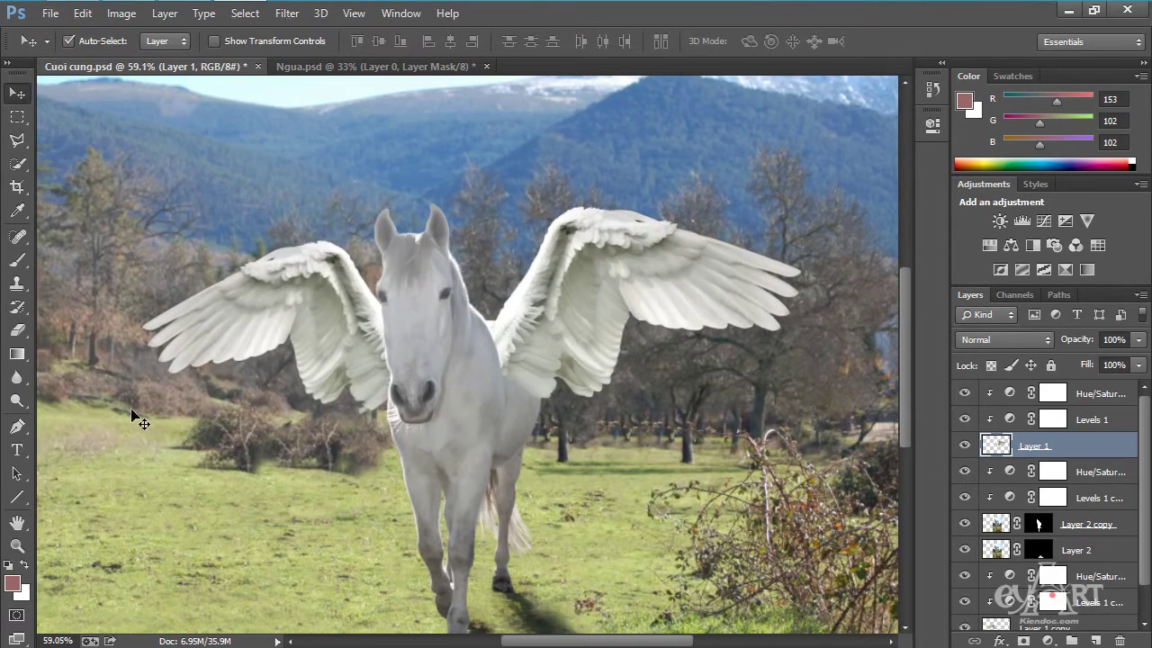
click(16, 400)
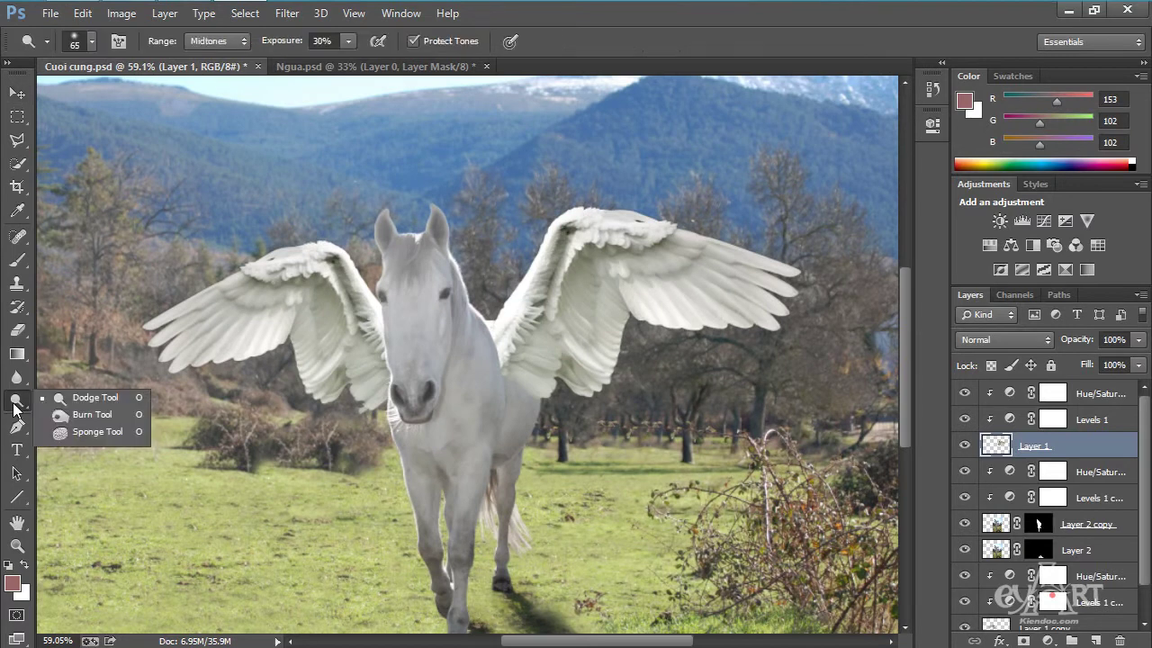
click(107, 399)
mouse_move(205, 306)
mouse_down()
mouse_move(162, 321)
mouse_move(226, 285)
mouse_move(170, 324)
mouse_move(195, 318)
mouse_up()
click(348, 41)
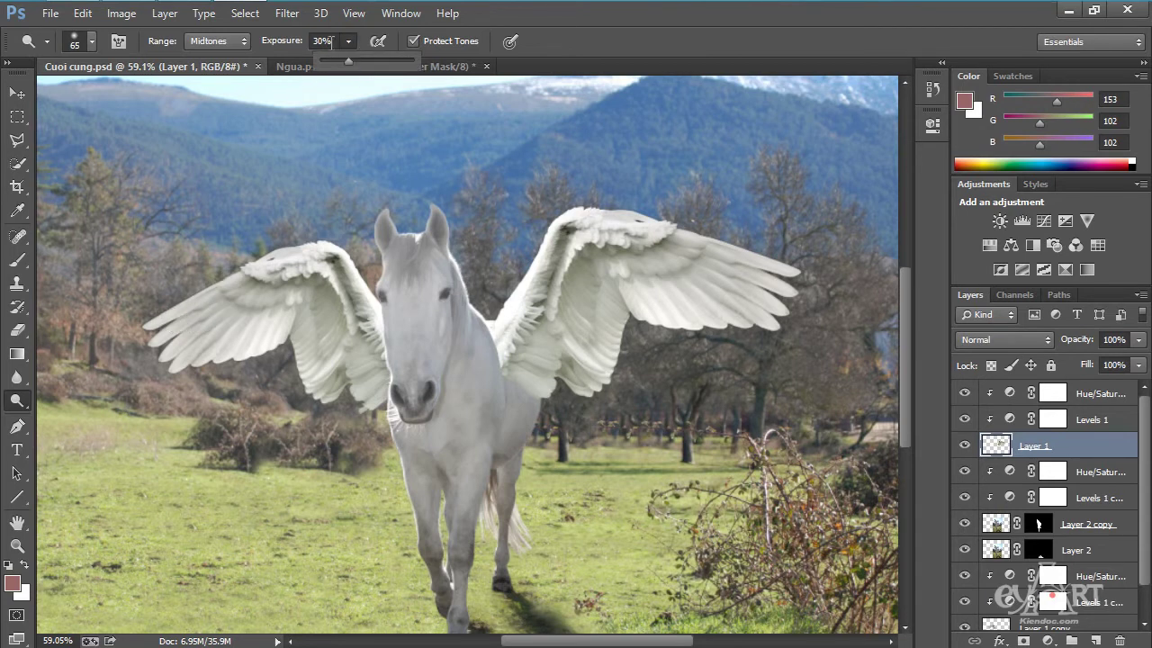
click(334, 41)
key(Return)
click(24, 565)
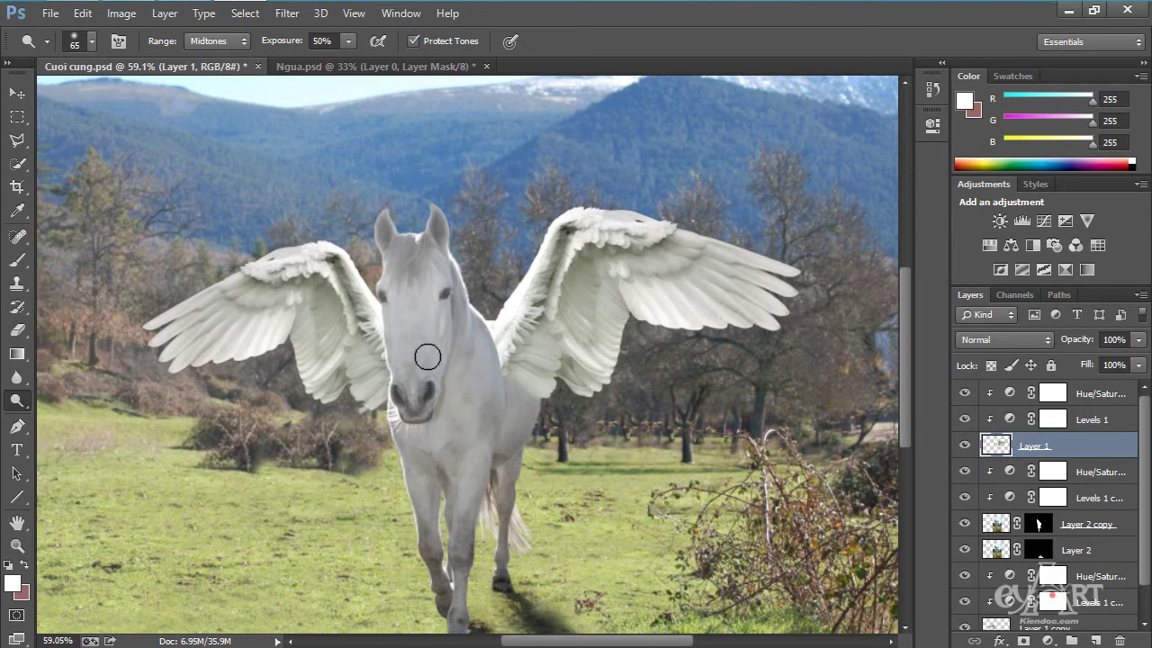
- Lighten the right wing on Layer 1 with Dodge strokes over its inner feathers, upper edge and long outer feathers
key(v)
click(17, 401)
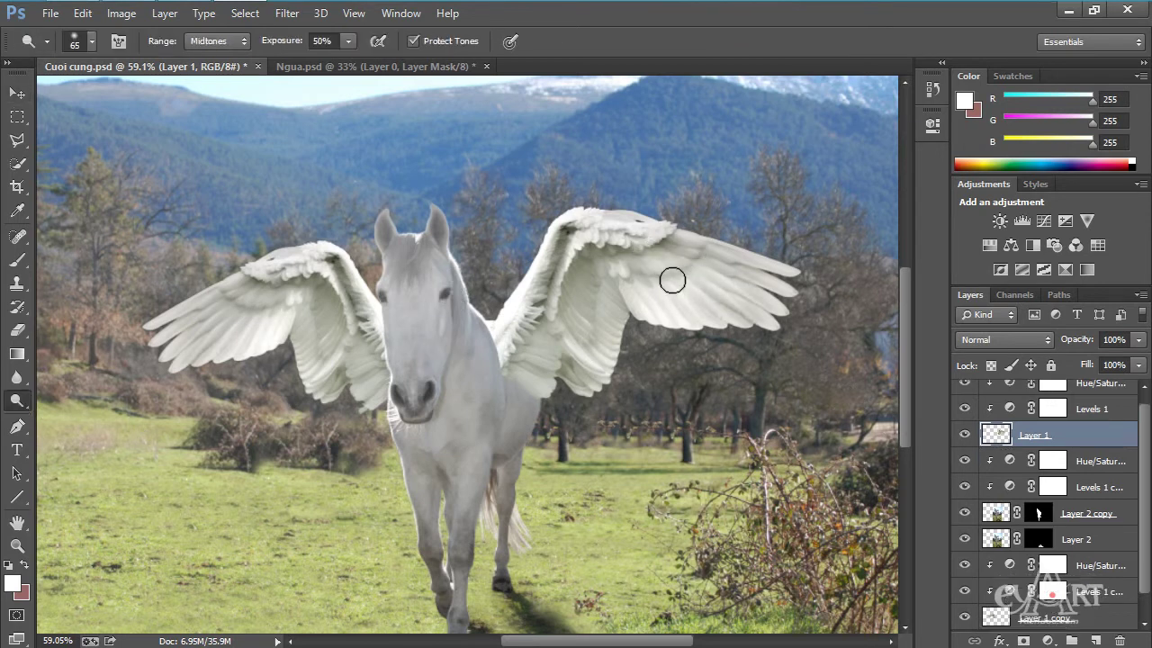
mouse_move(578, 281)
mouse_down()
mouse_move(548, 319)
mouse_move(543, 375)
mouse_move(528, 375)
mouse_move(552, 380)
mouse_up()
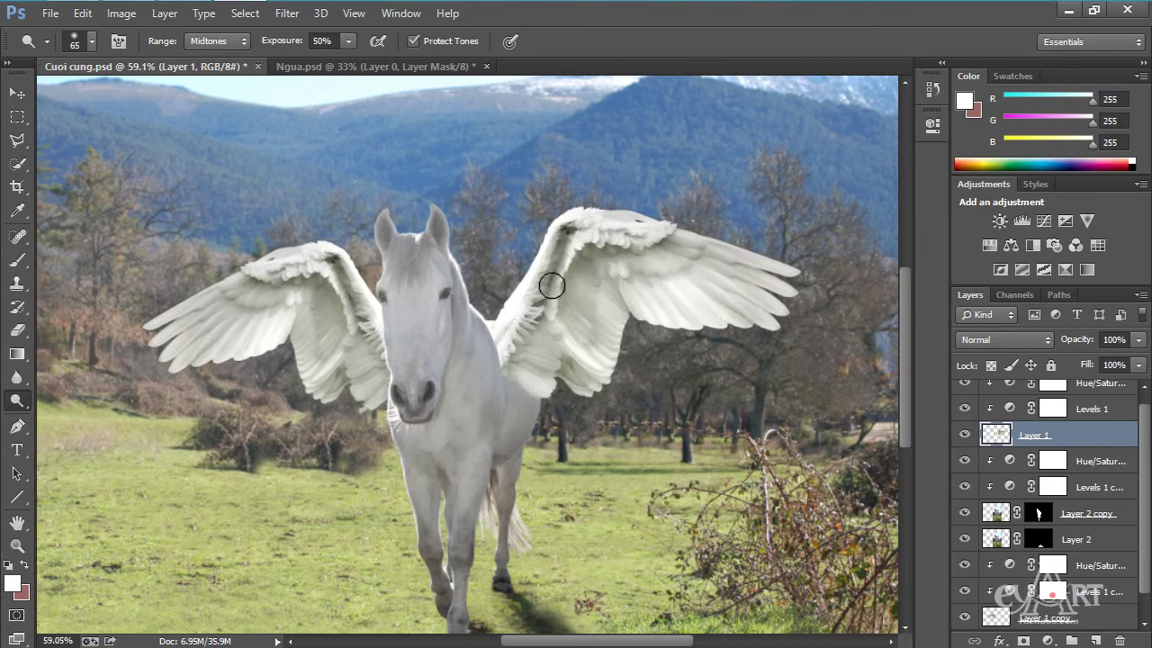
drag(547, 278, 582, 216)
mouse_move(697, 248)
mouse_down()
mouse_move(775, 287)
mouse_move(707, 306)
mouse_up()
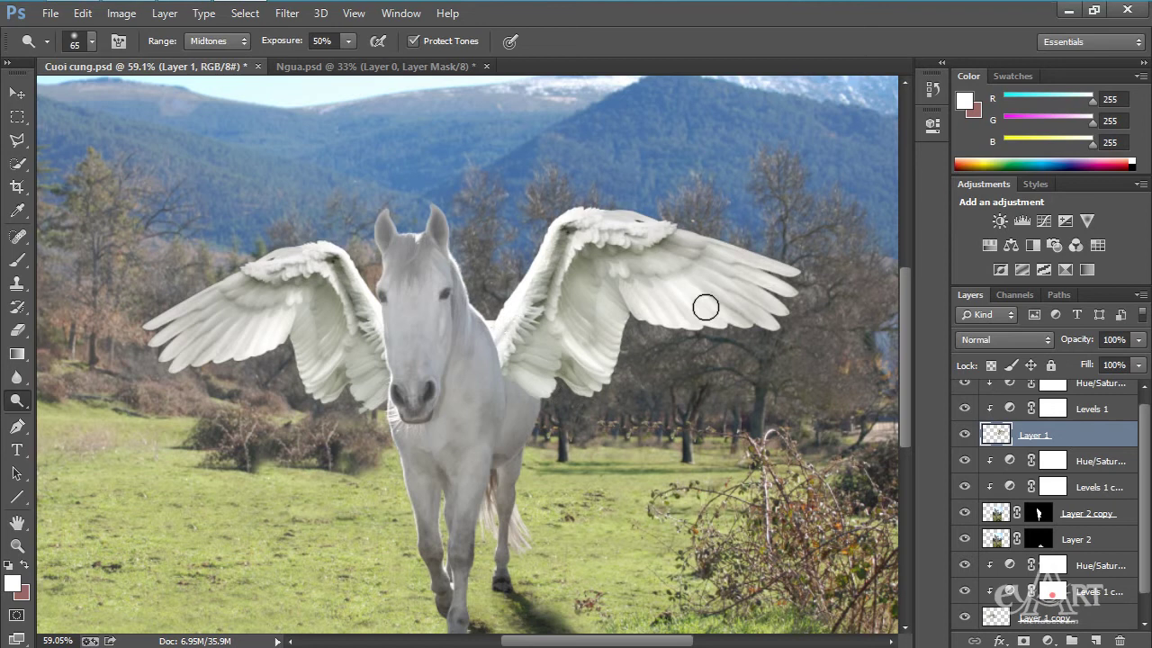
- Select Layer 1 copy and lighten the left wing's outer feathers with the Dodge tool
key(v)
click(258, 290)
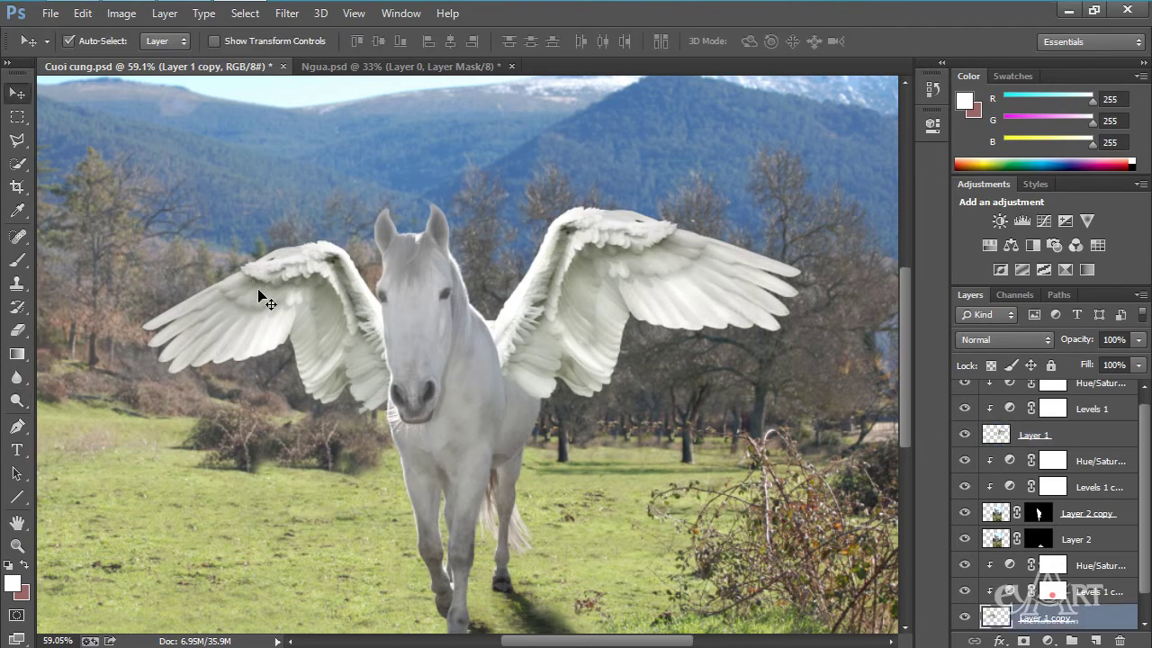
click(17, 401)
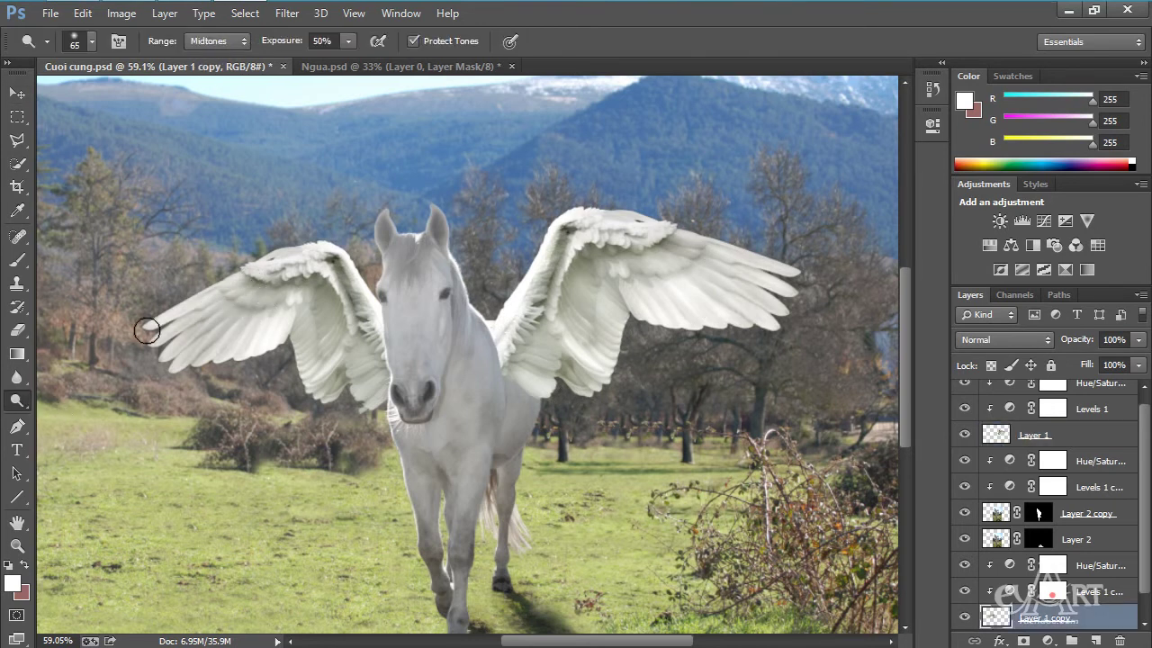
mouse_move(249, 301)
mouse_down()
mouse_move(309, 264)
mouse_move(368, 318)
mouse_move(330, 341)
mouse_move(333, 316)
mouse_move(273, 330)
mouse_move(180, 368)
mouse_move(165, 334)
mouse_move(355, 357)
mouse_move(378, 384)
mouse_move(321, 285)
mouse_move(185, 306)
mouse_up()
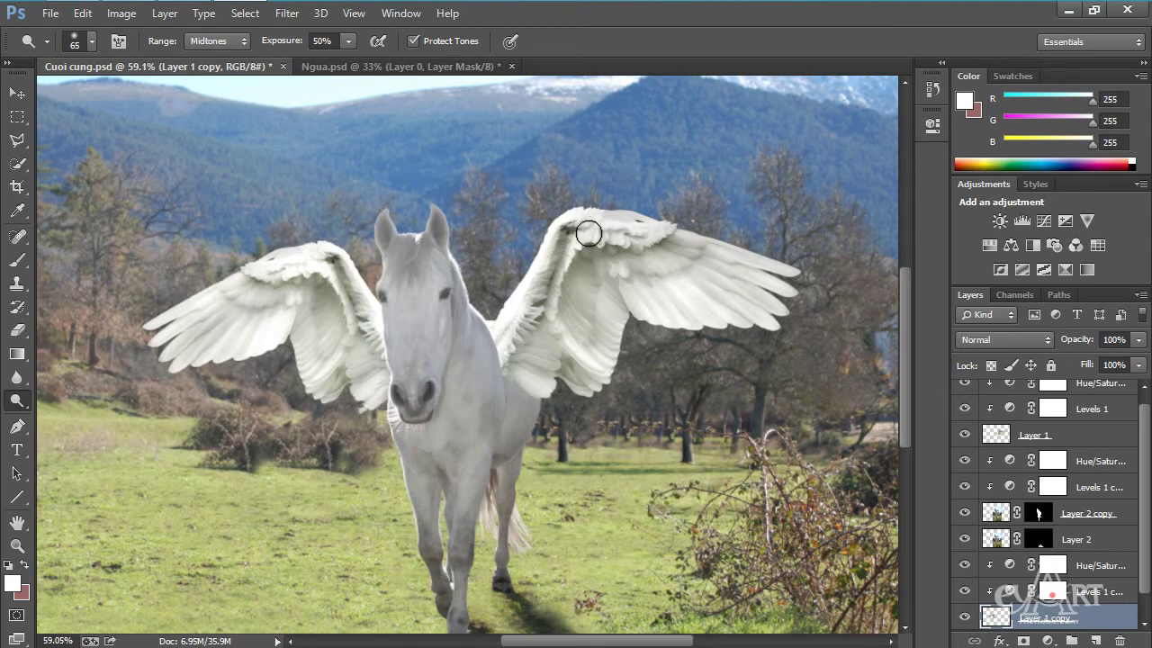
- Select Layer 2 copy and lighten the horse's chest, legs, flank, shoulder and face with Dodge strokes
key(v)
click(432, 316)
click(17, 401)
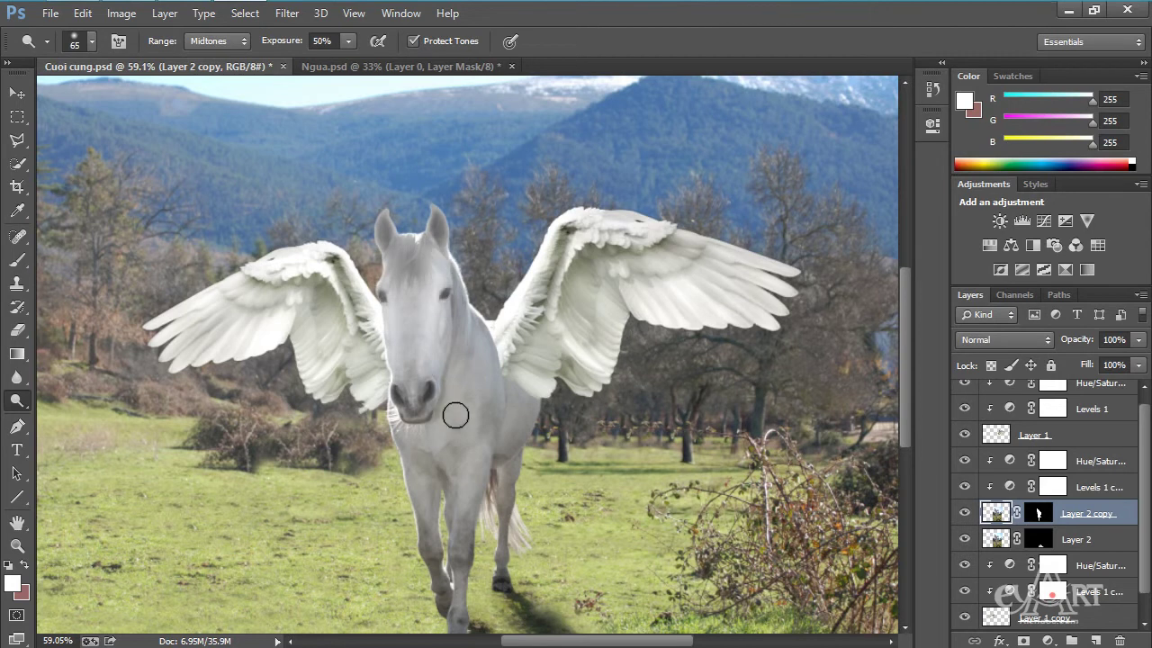
mouse_move(483, 336)
mouse_down()
mouse_move(487, 465)
mouse_move(448, 567)
mouse_up()
scroll(486, 396, down, 3)
drag(476, 398, 457, 513)
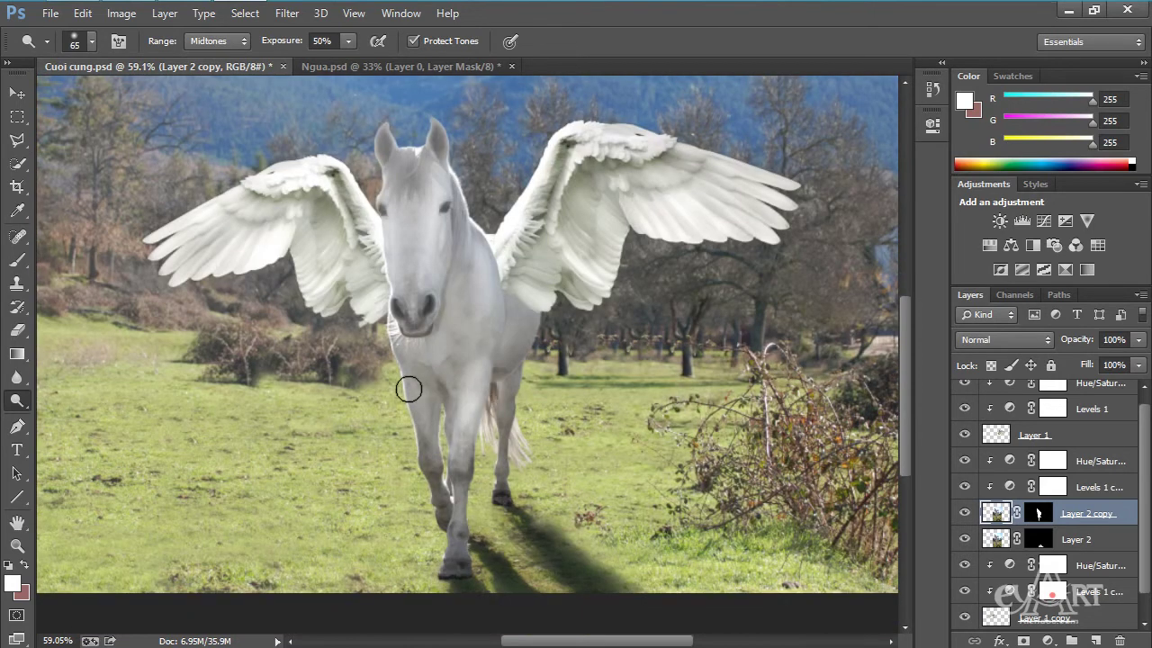
drag(404, 388, 441, 493)
drag(540, 311, 507, 367)
drag(489, 281, 473, 334)
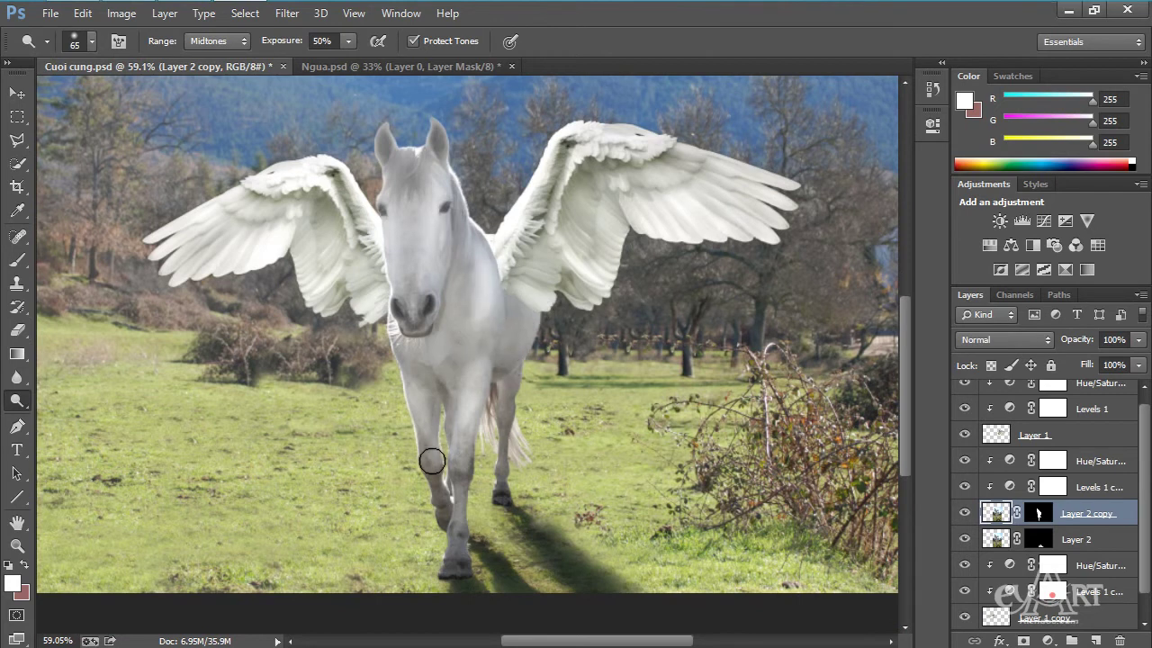
drag(429, 249, 422, 306)
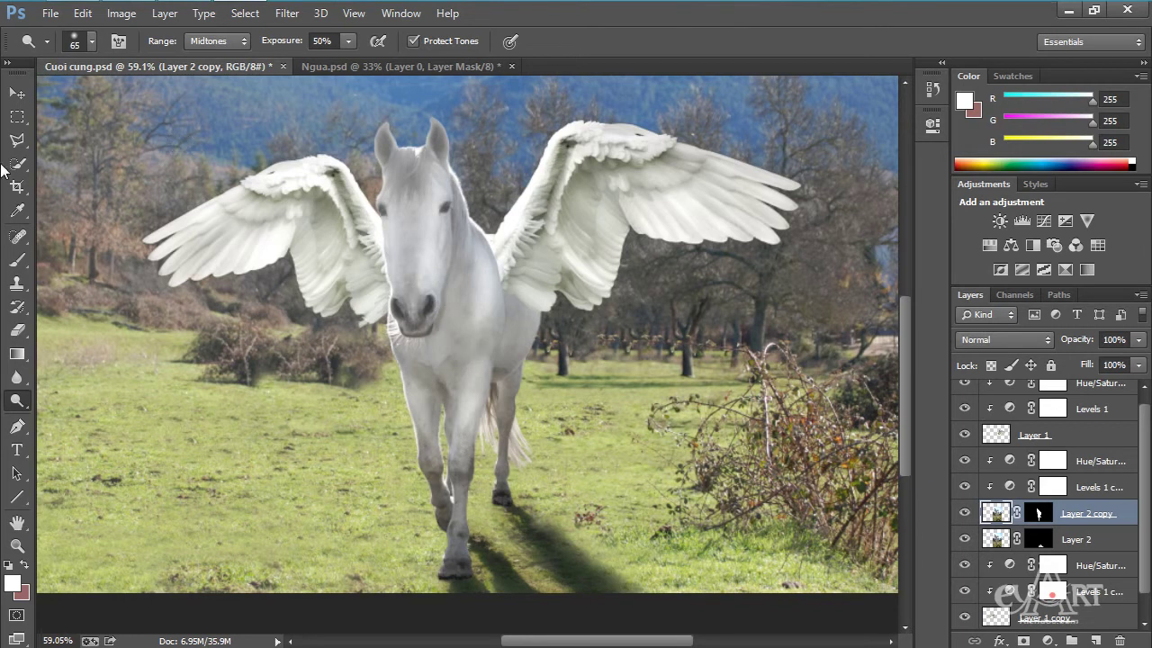
- Select the topmost Hue/Saturation adjustment layer and stamp all visible layers into a new layer above it
click(16, 94)
scroll(477, 409, down, 3)
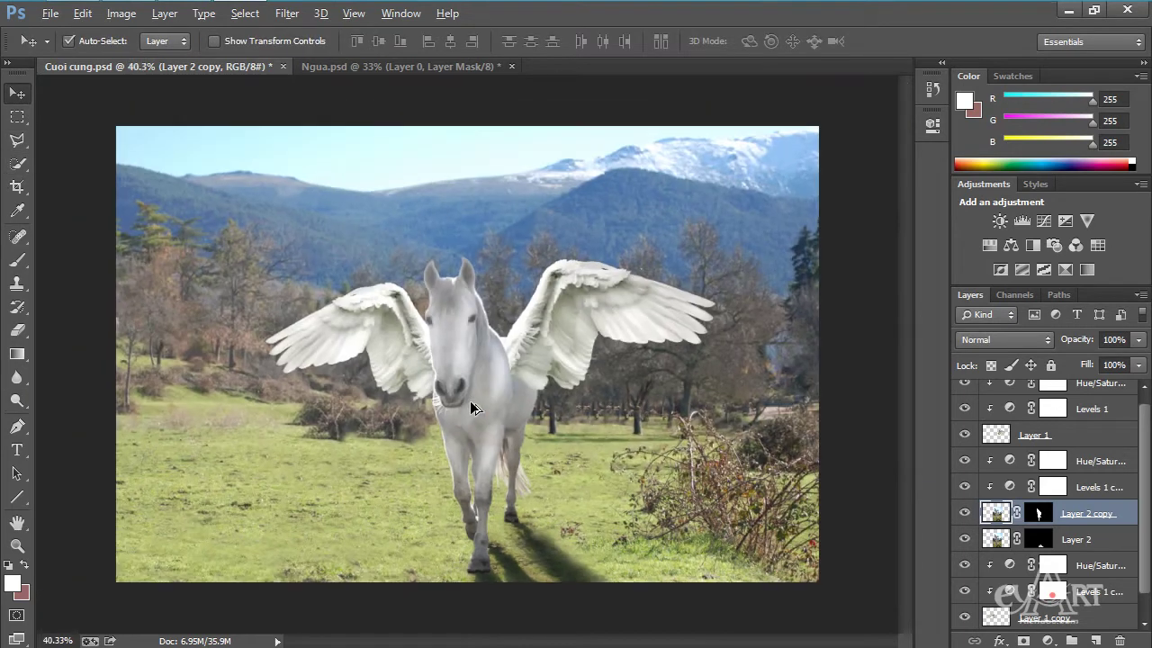
scroll(487, 385, up, 1)
key(alt)
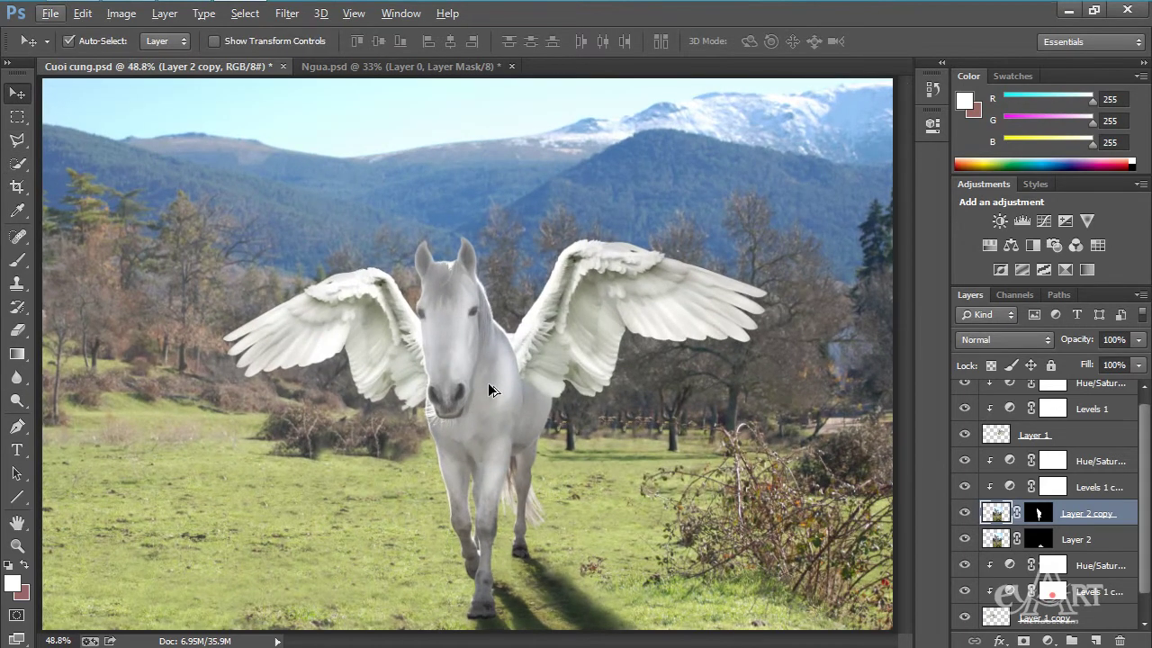
click(496, 383)
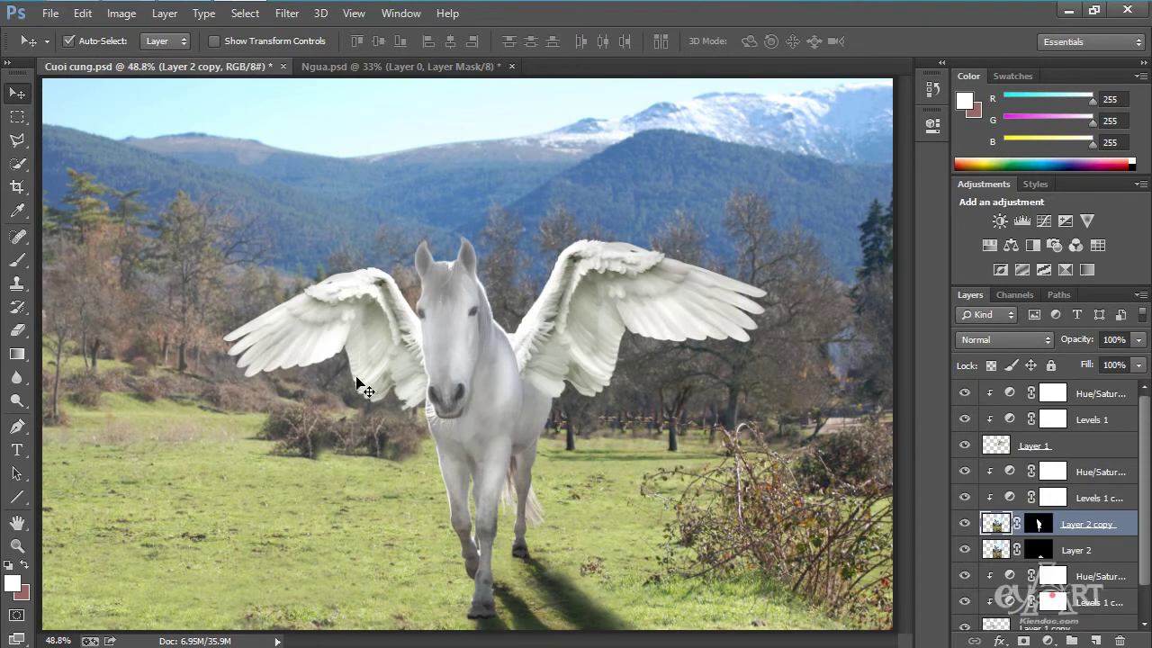
click(1105, 400)
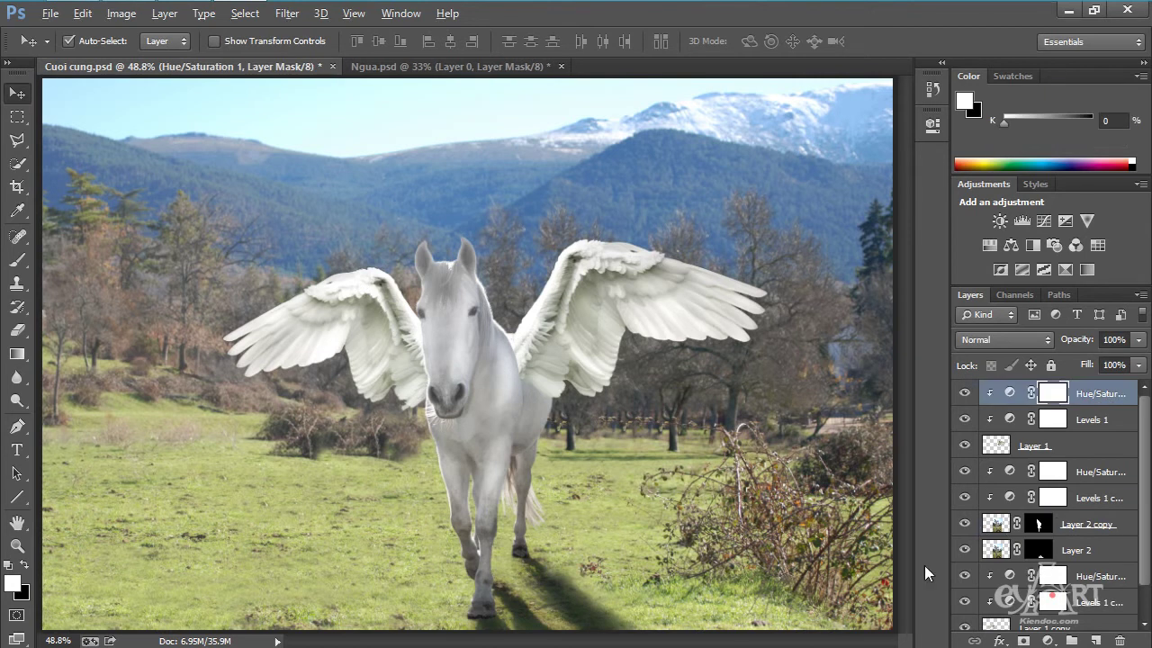
drag(1023, 400, 1043, 398)
drag(1058, 454, 1030, 399)
key(ctrl+shift+alt+e)
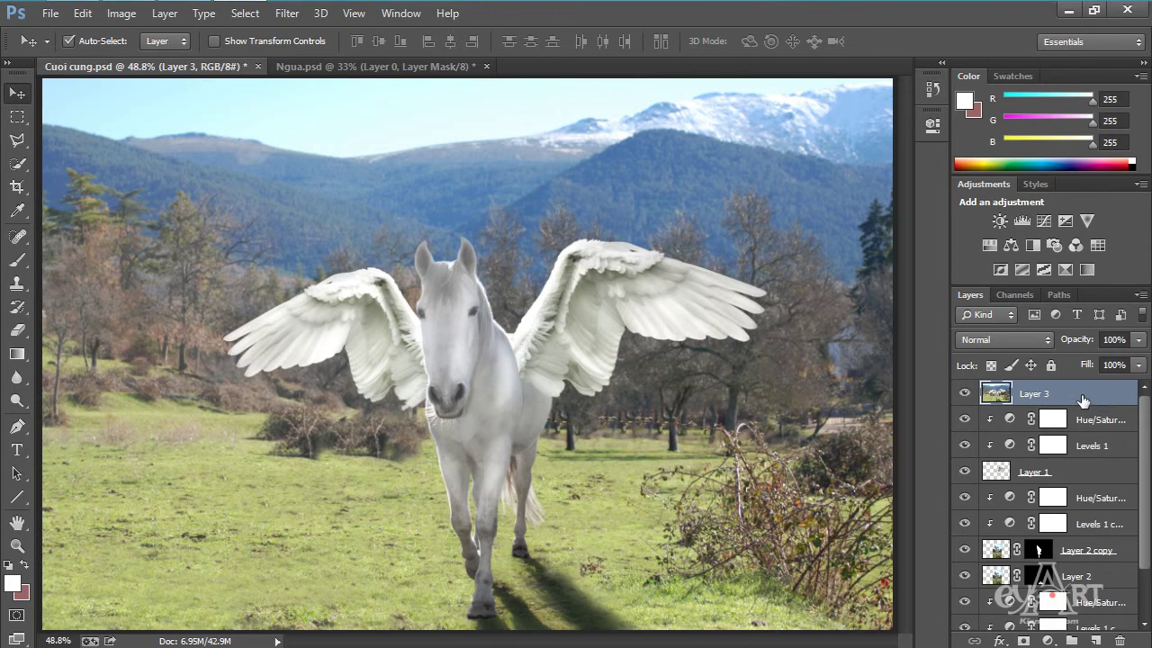
- Convert the image mode to Lab Color without flattening, accepting the loss of the adjustment layers
click(121, 13)
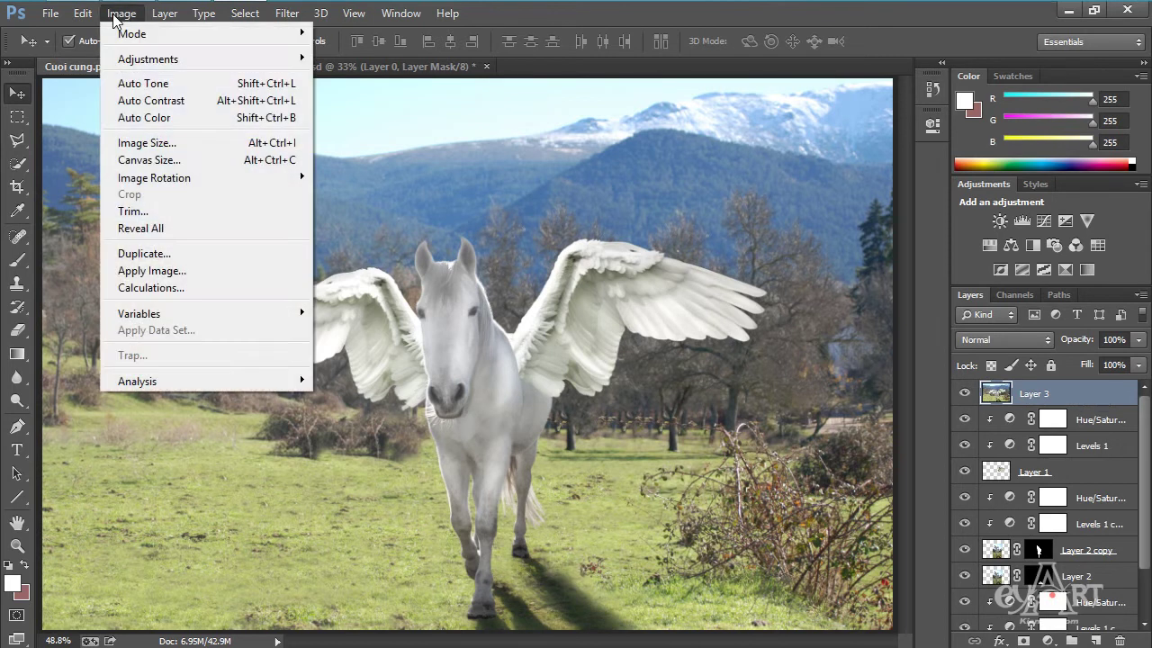
mouse_move(126, 36)
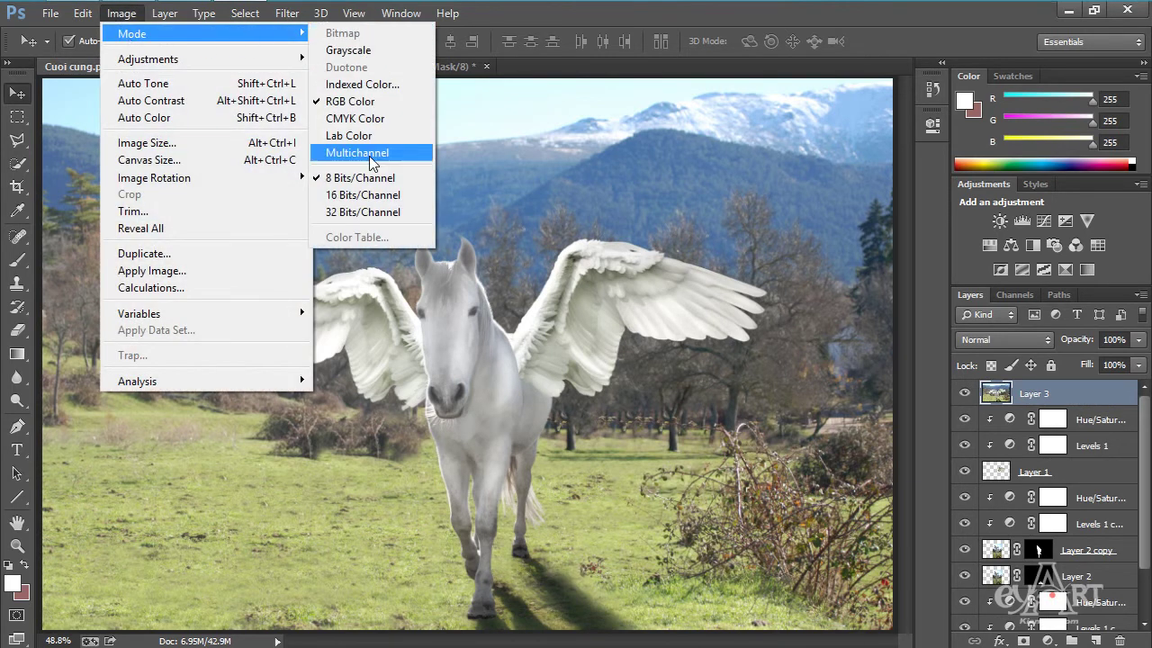
click(345, 136)
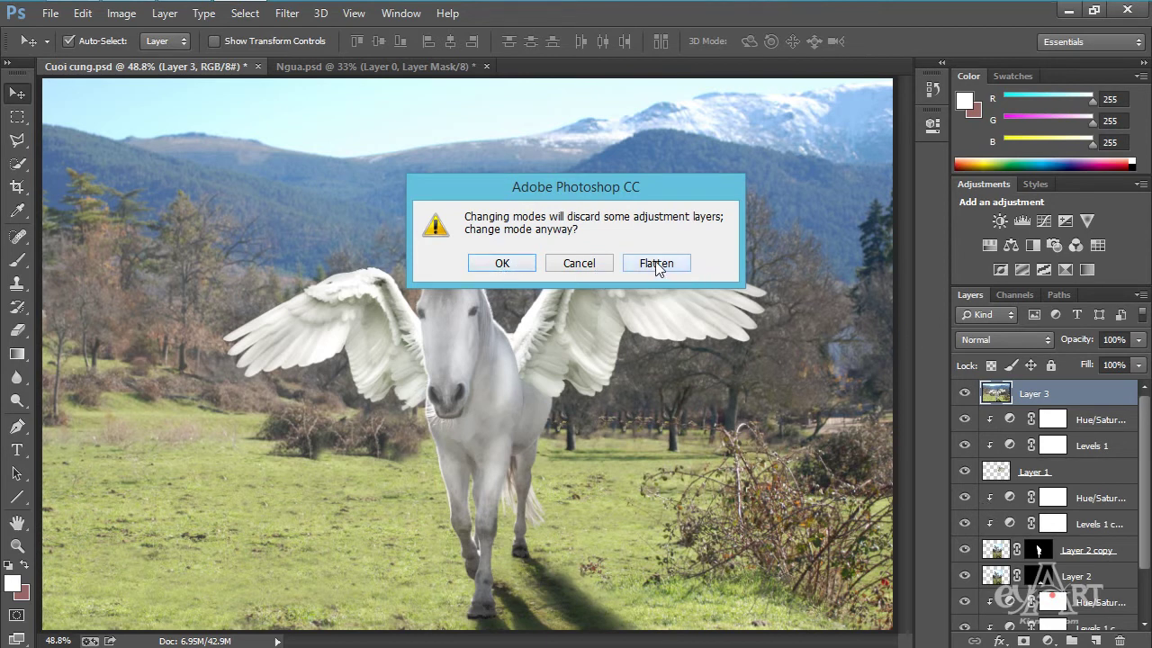
click(502, 266)
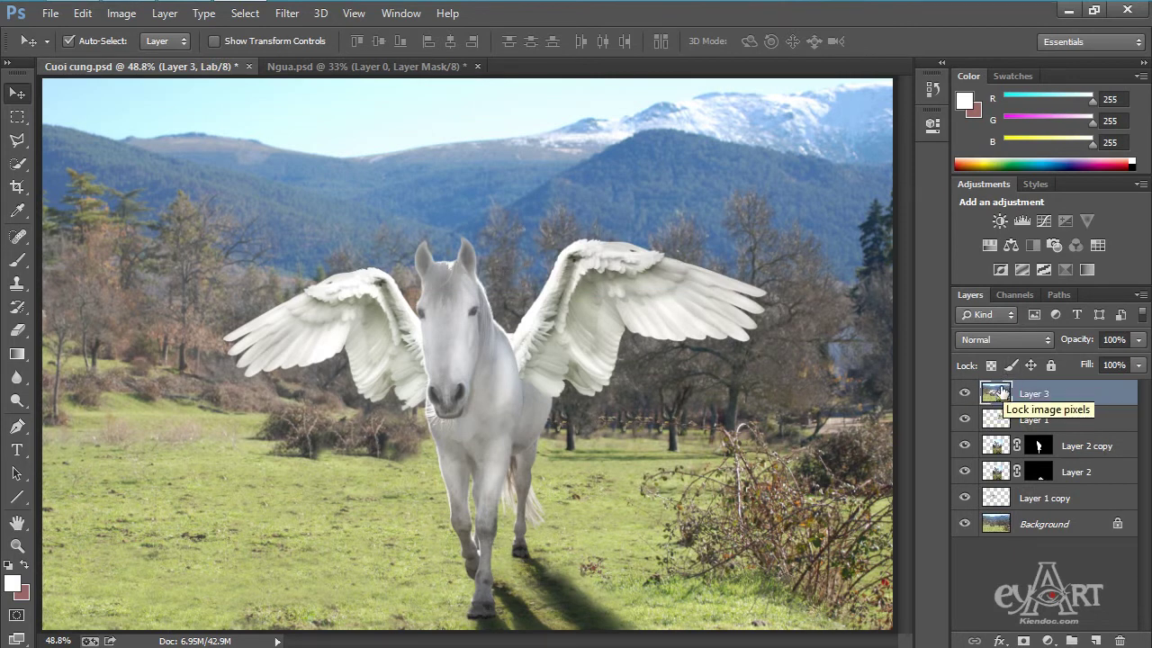
- View the Lightness, a and b channels one at a time, and load the Lightness channel as a selection
click(1011, 294)
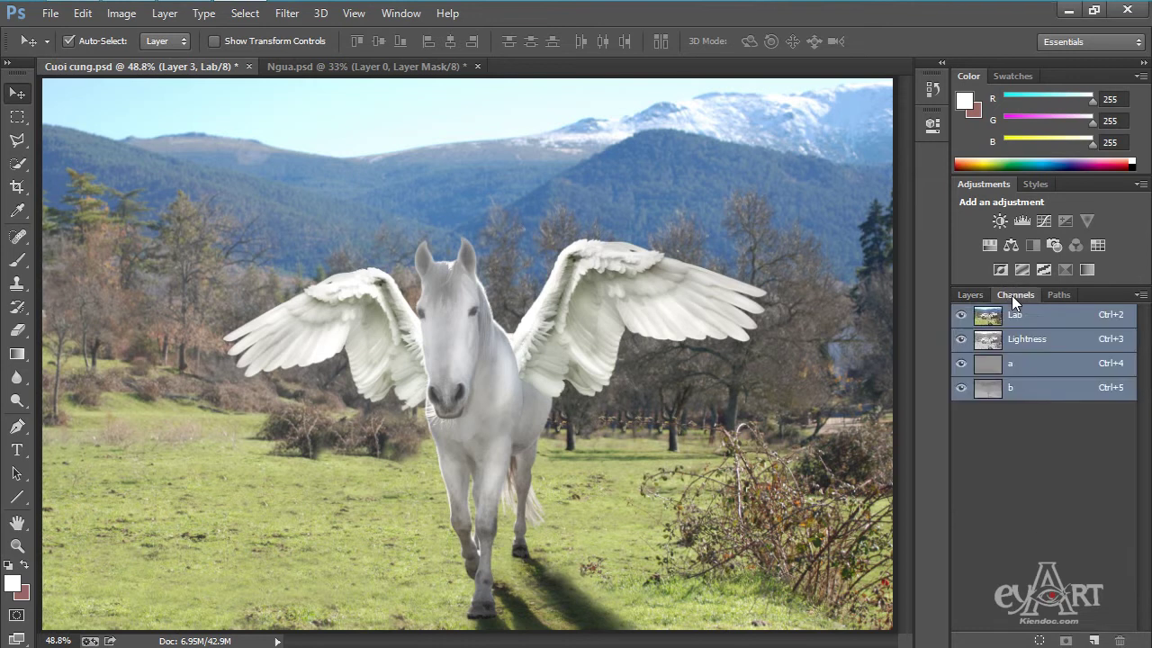
click(988, 343)
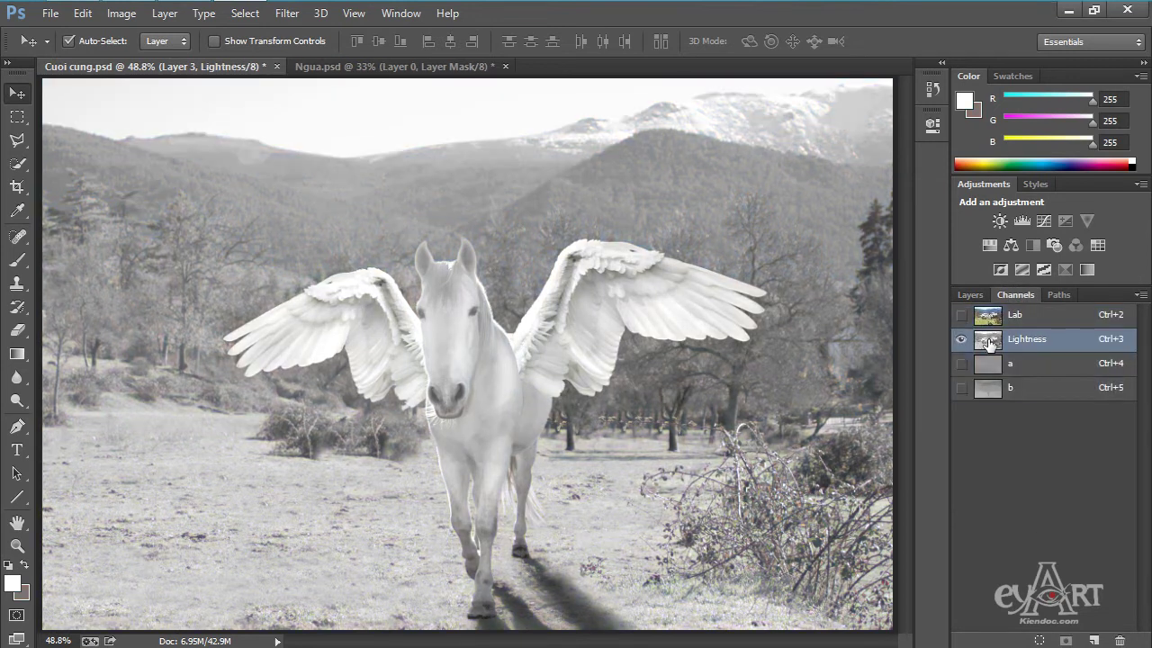
click(985, 369)
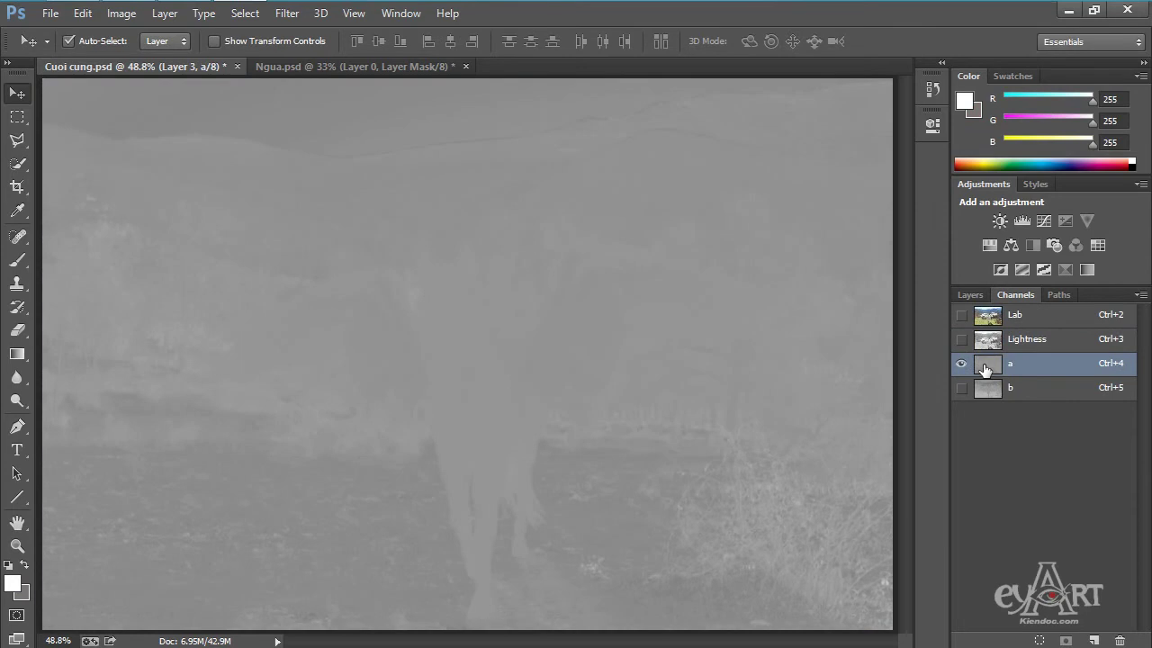
click(977, 392)
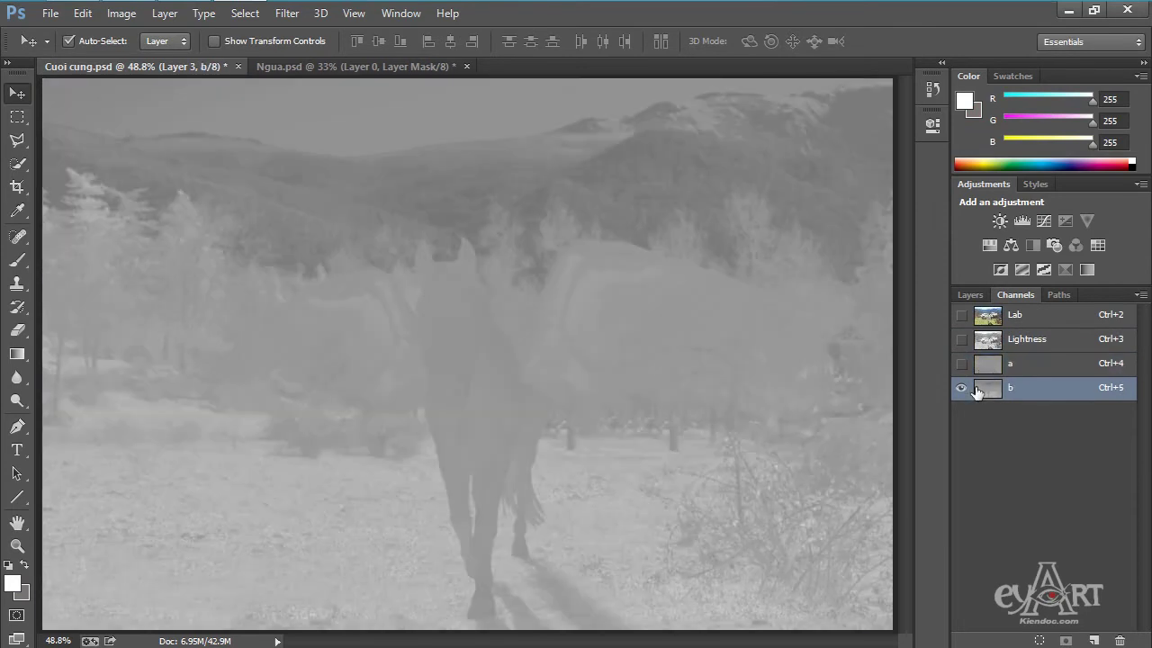
click(993, 344)
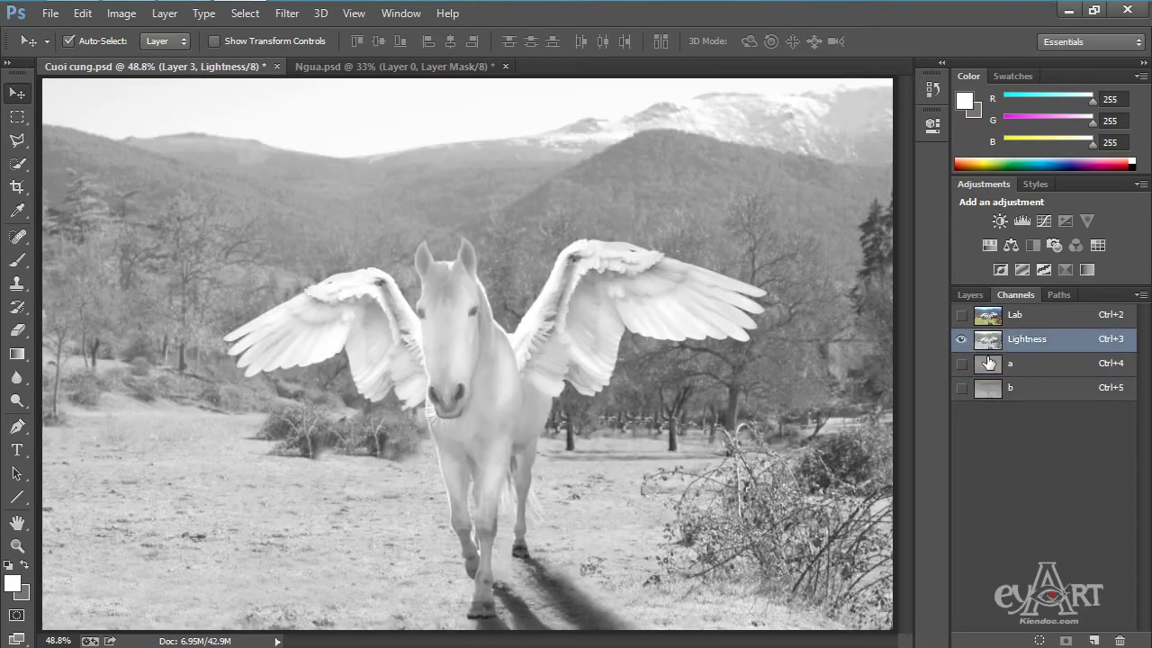
ctrl+click(983, 347)
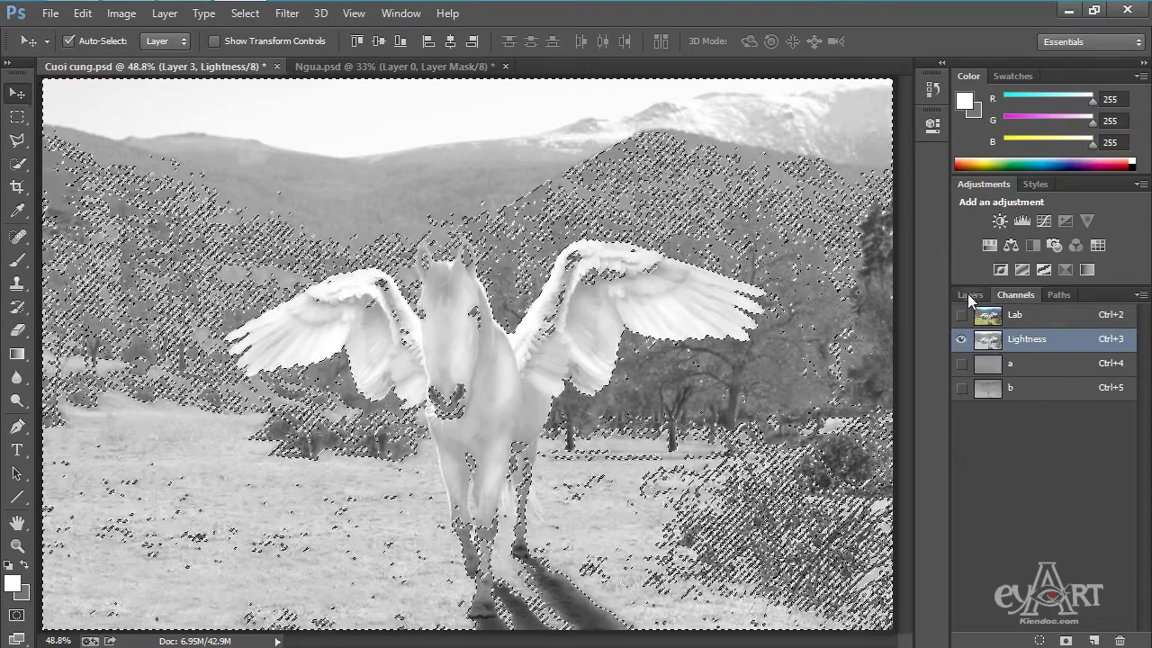
click(968, 293)
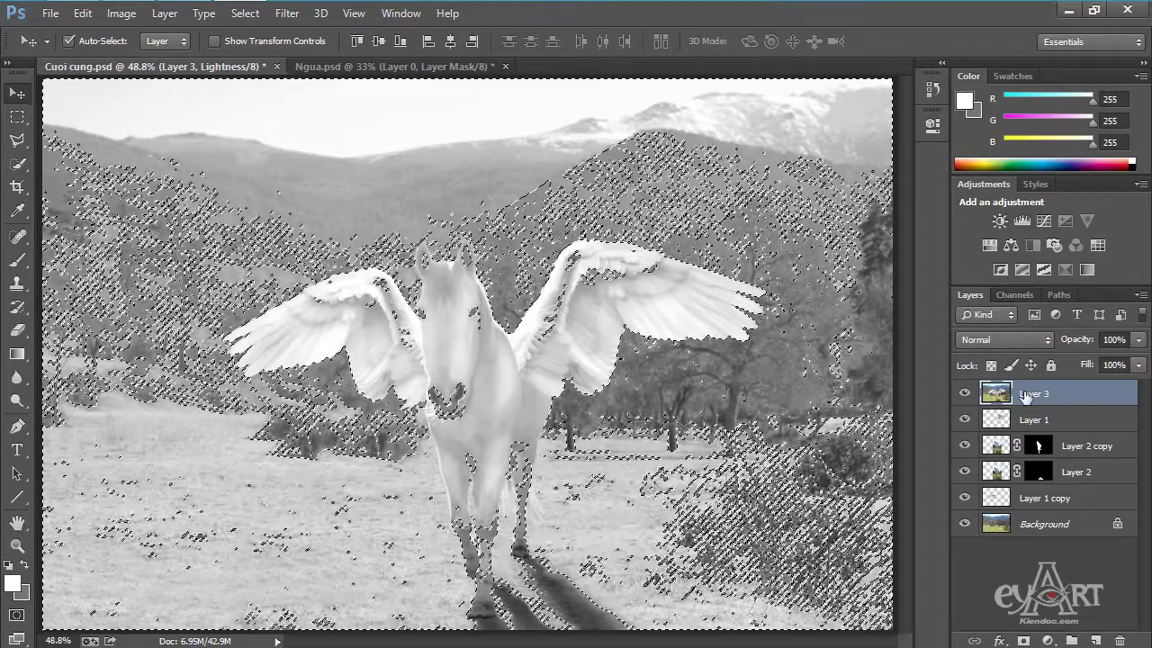
click(1049, 639)
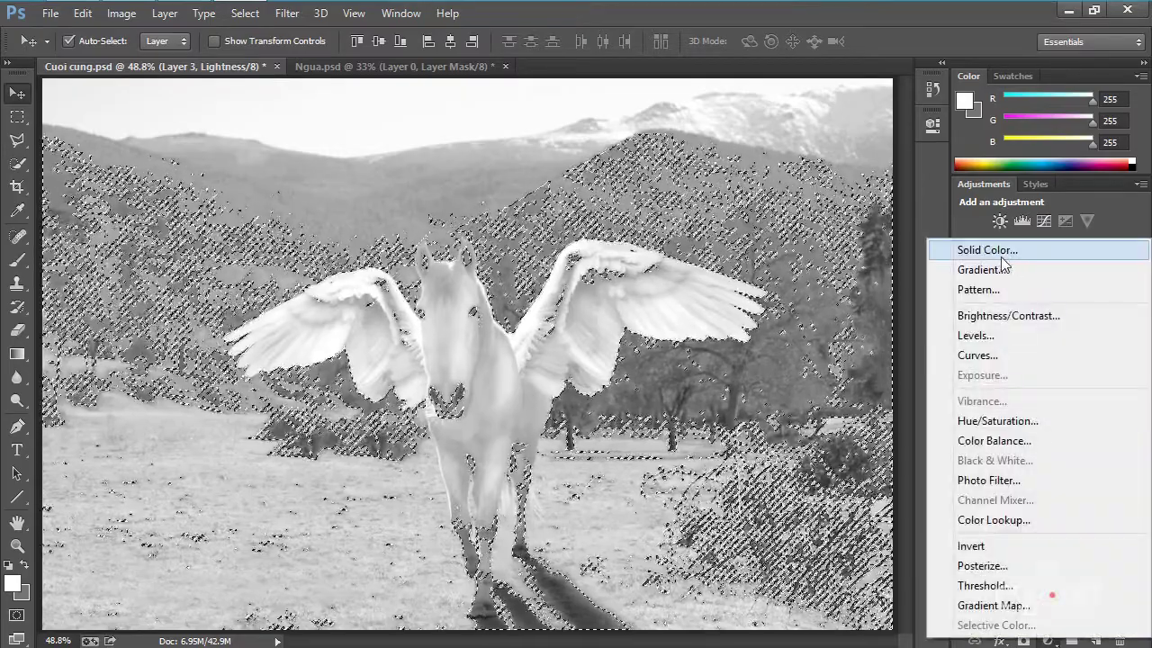
click(928, 200)
- Make the a and b channels visible again so the image displays in full color
click(1016, 294)
click(960, 363)
click(962, 387)
click(962, 387)
click(961, 387)
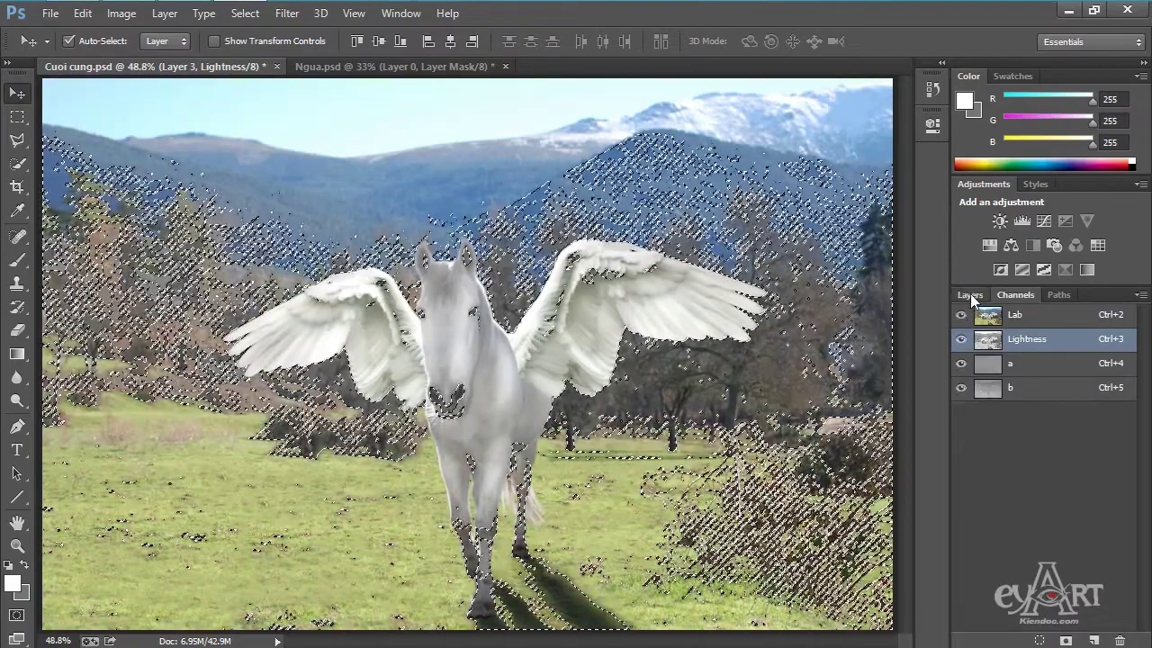
- Add a Solid Color fill layer above Layer 3, masked by the Lightness selection, and set its color to black (000000)
click(970, 295)
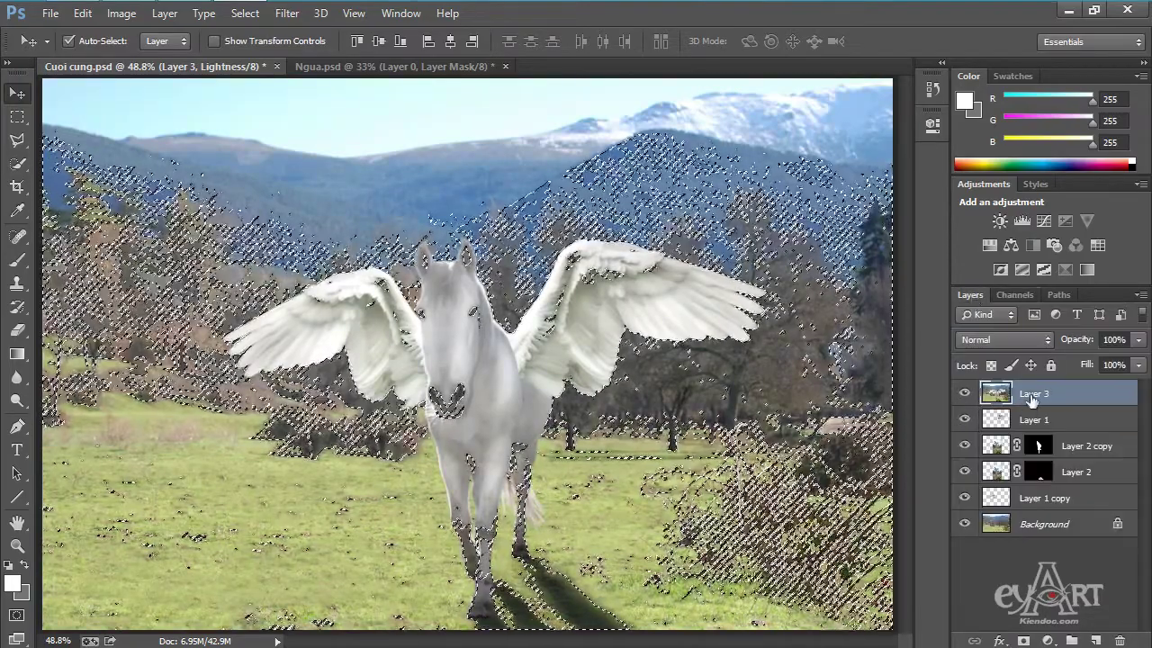
click(1047, 641)
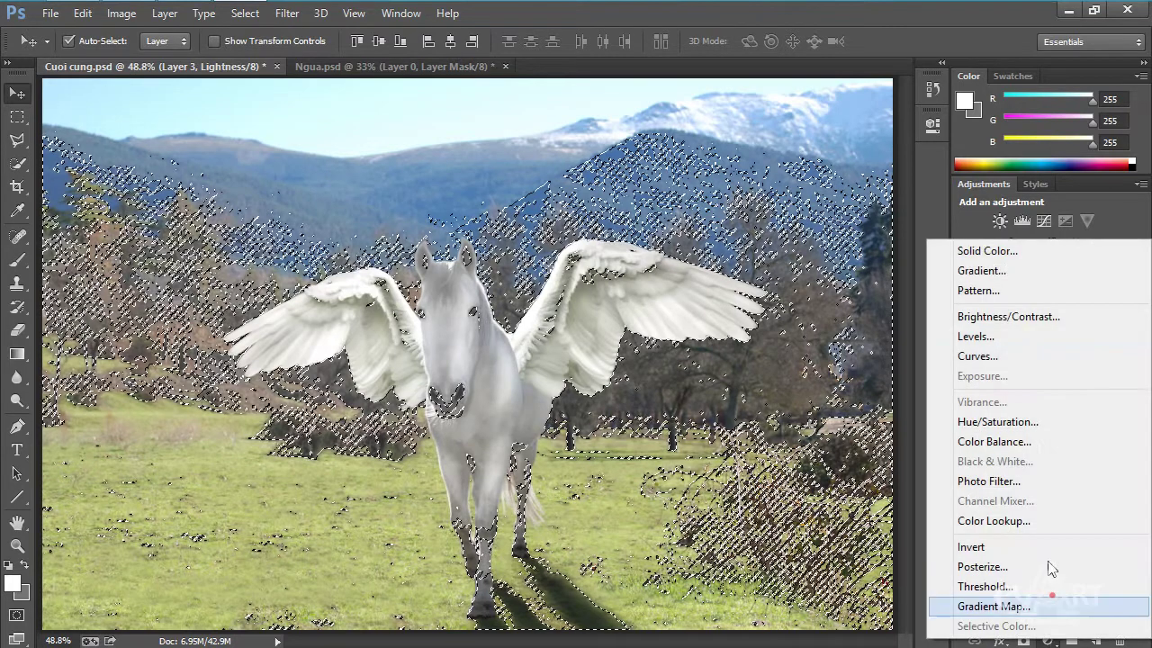
click(987, 251)
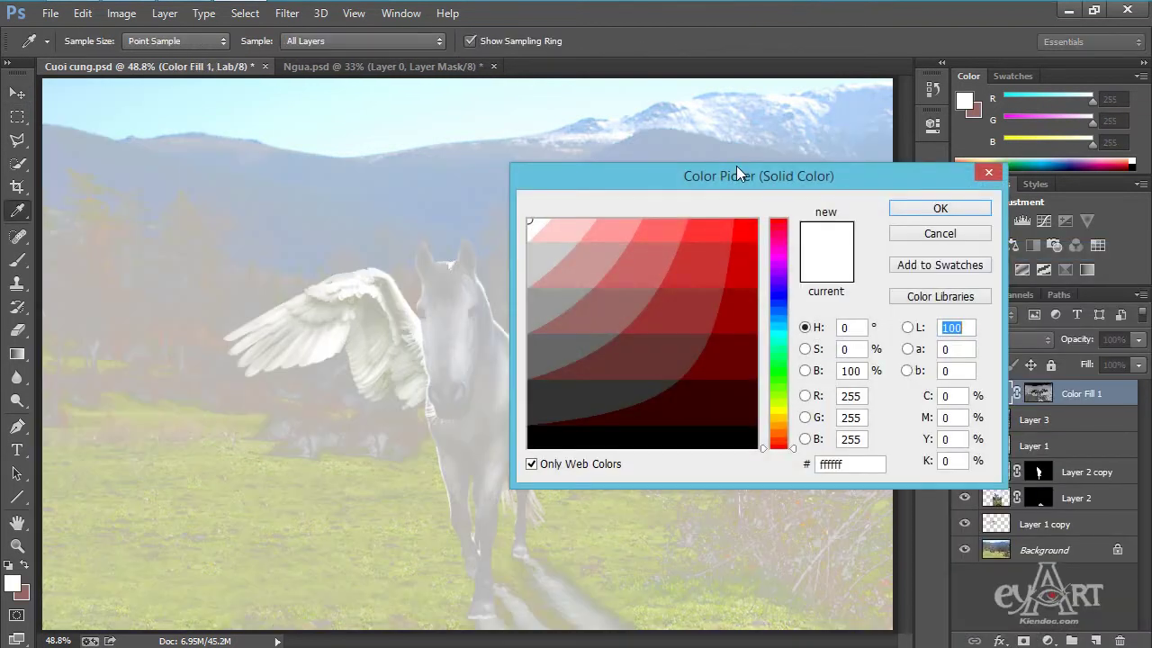
text(0)
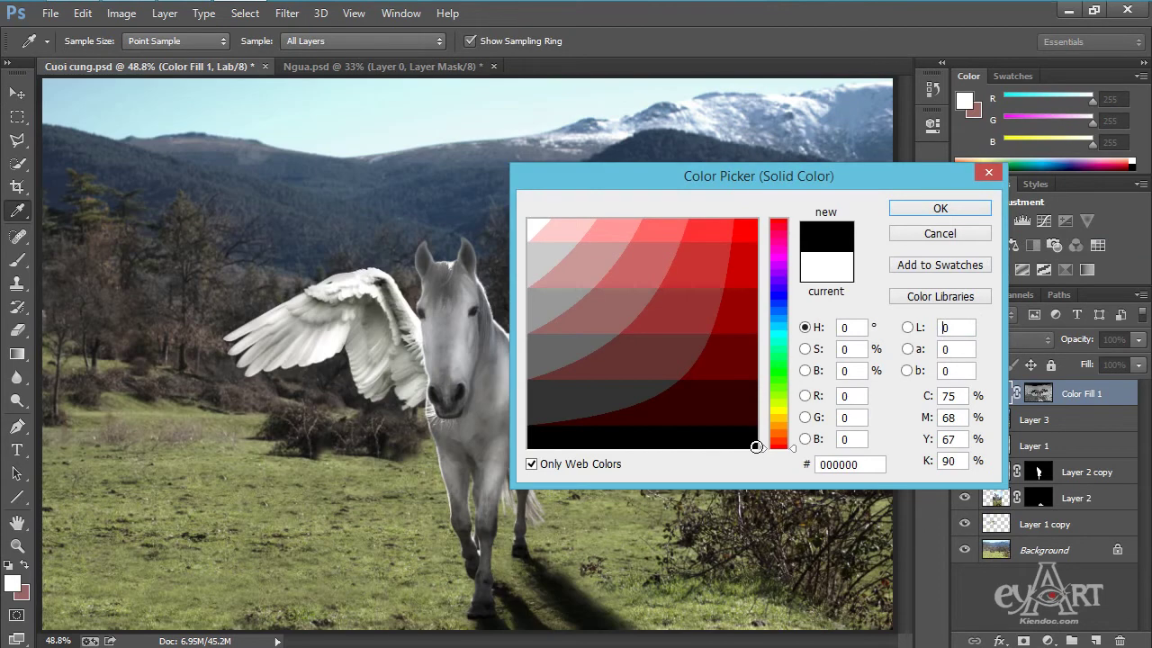
drag(695, 169, 815, 91)
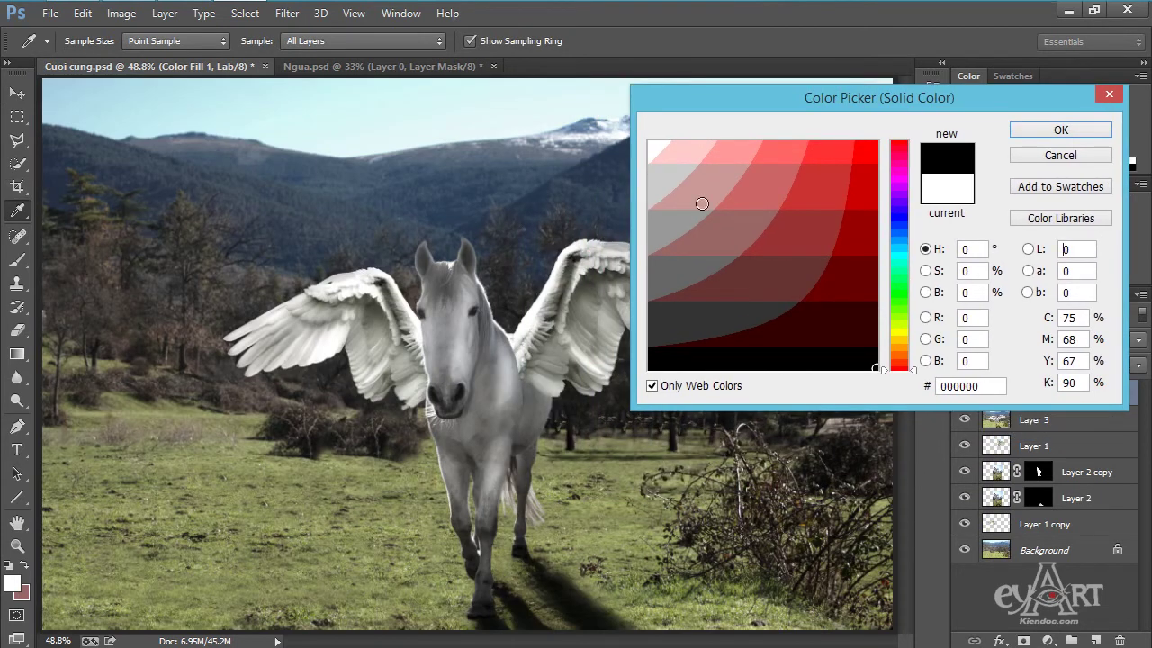
click(650, 141)
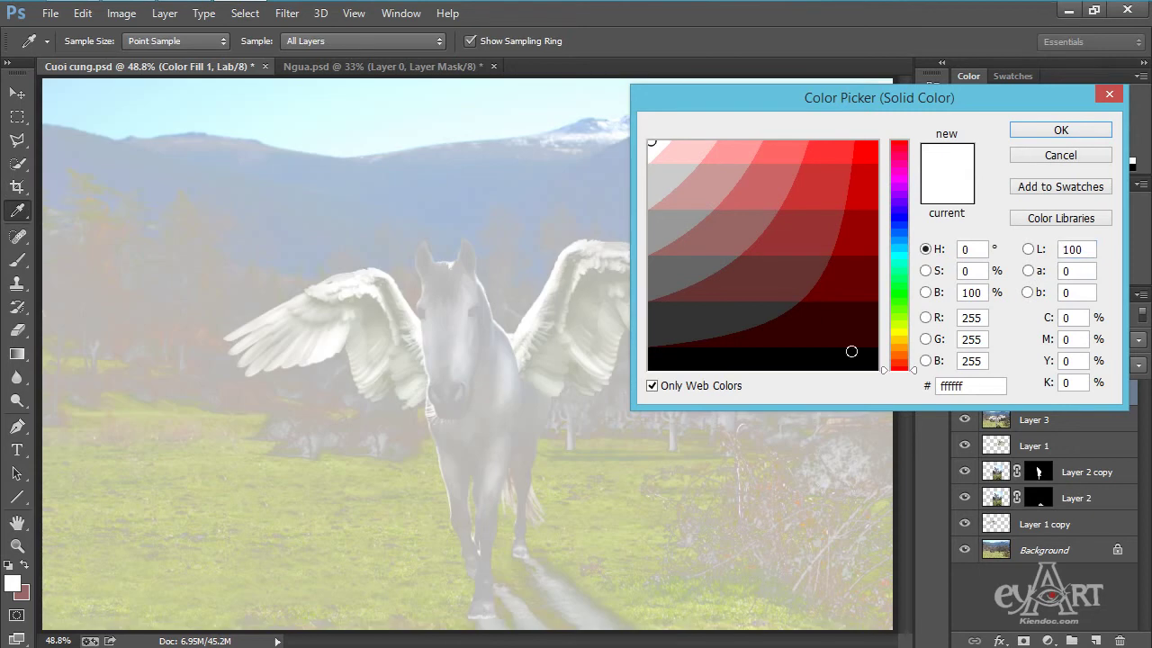
click(875, 366)
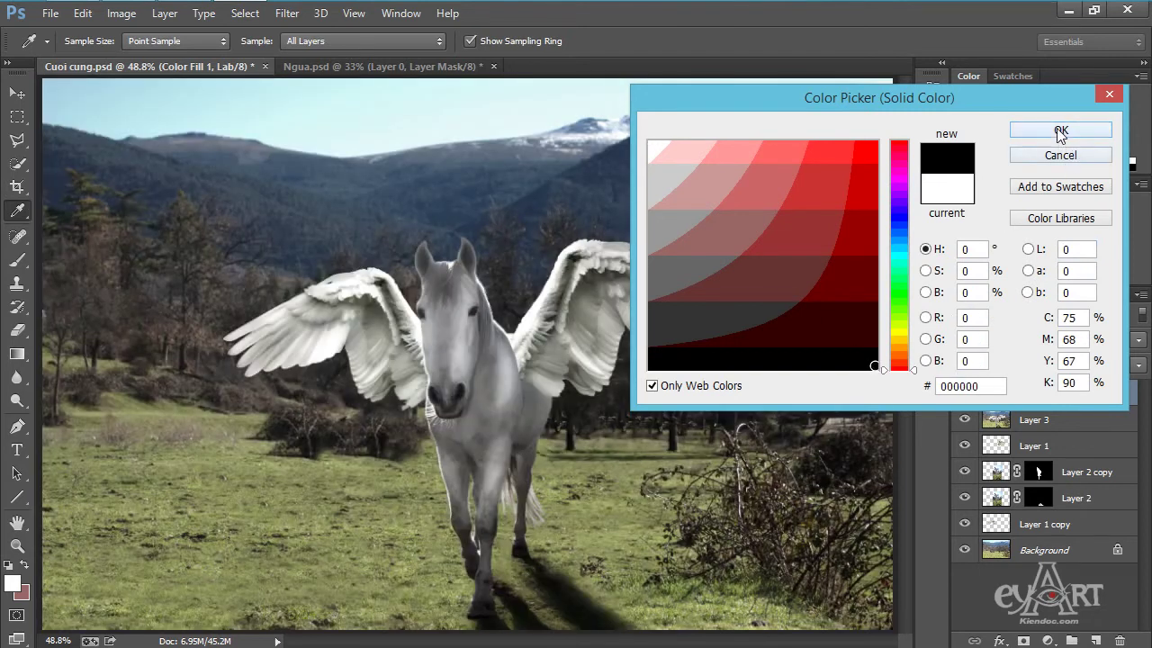
click(1059, 132)
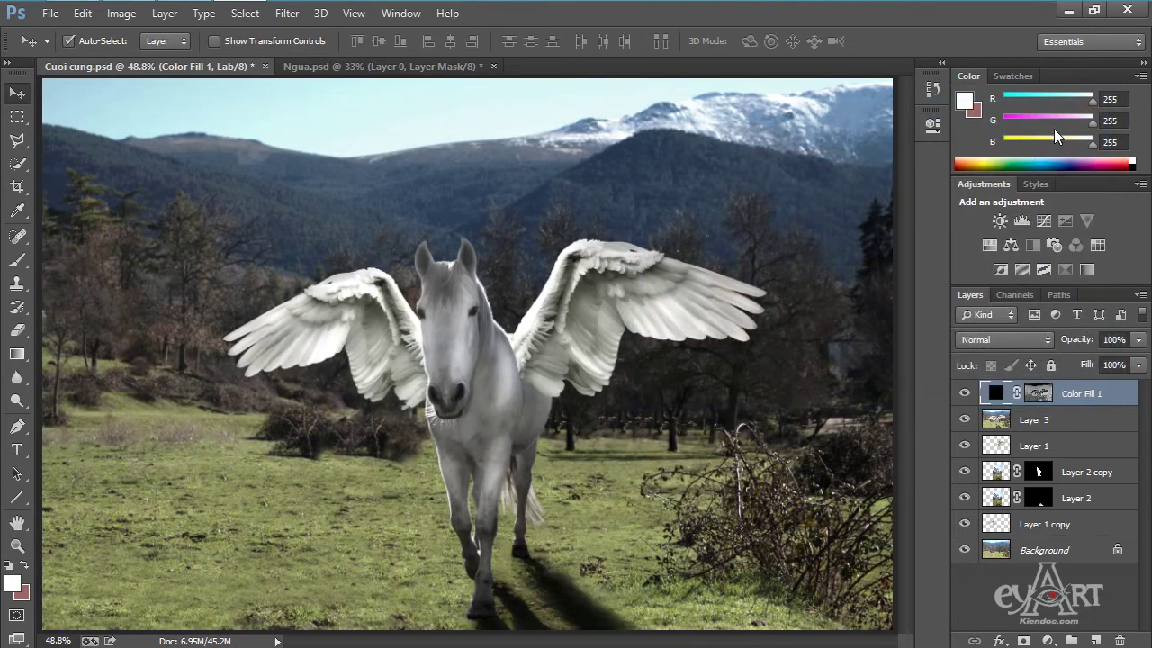
- Try 50% opacity on the black fill layer and settle on 70%
click(1124, 337)
text(50)
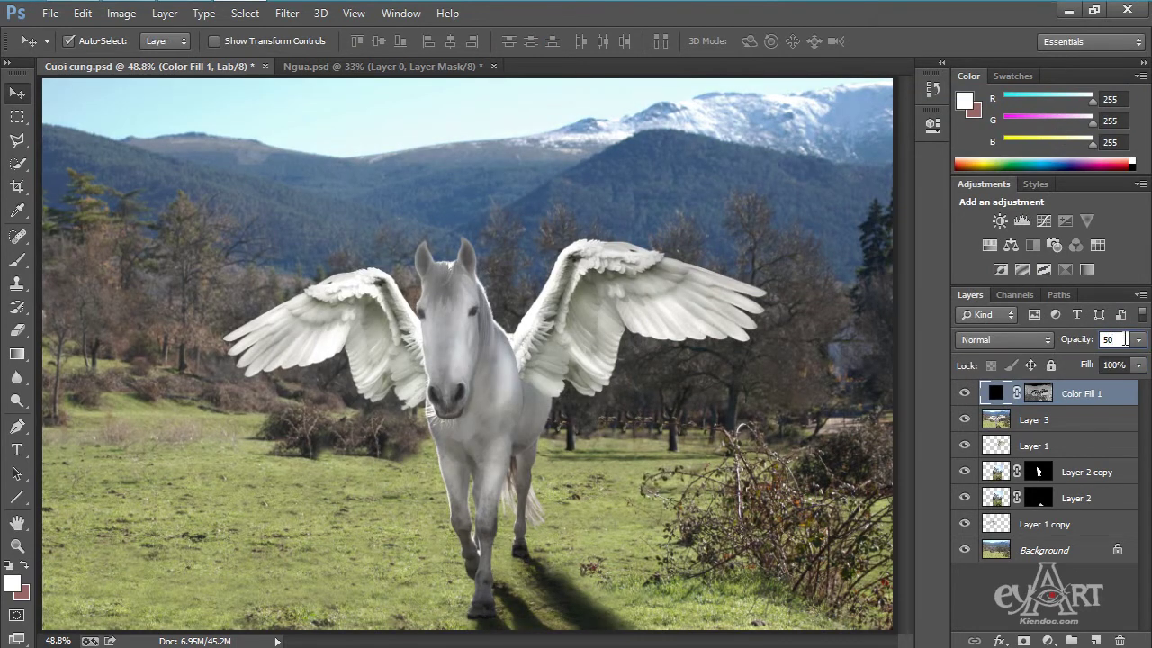
key(Return)
text(70)
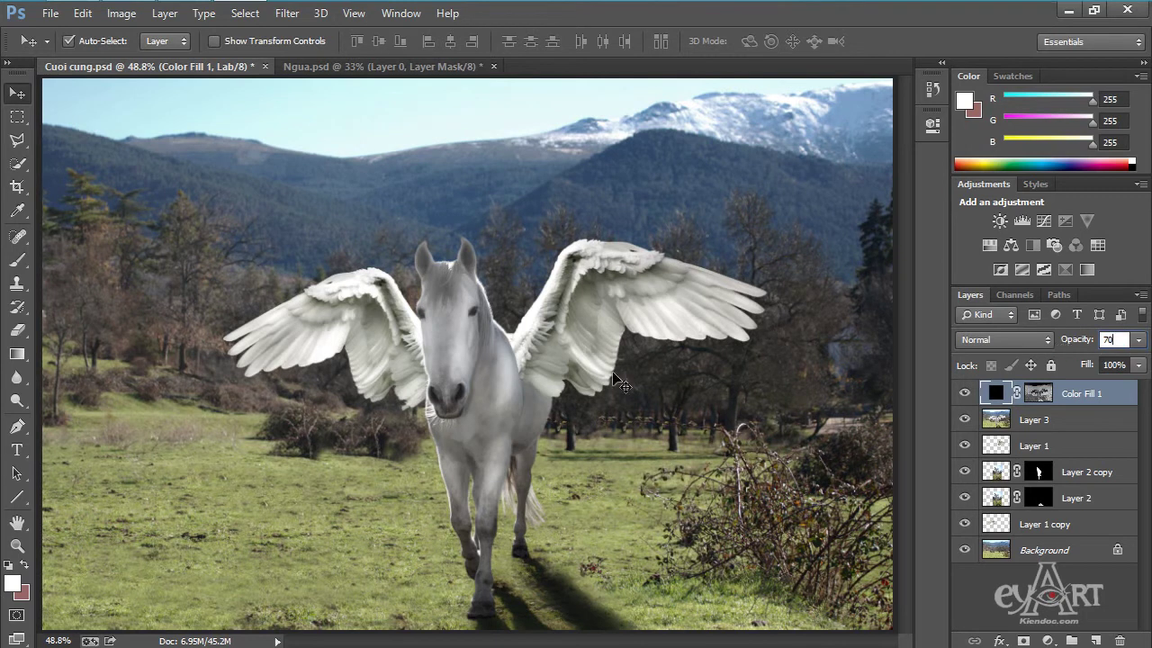
- Merge the black Color Fill 1 layer down into Layer 3 and duplicate the merged Layer 3
click(669, 371)
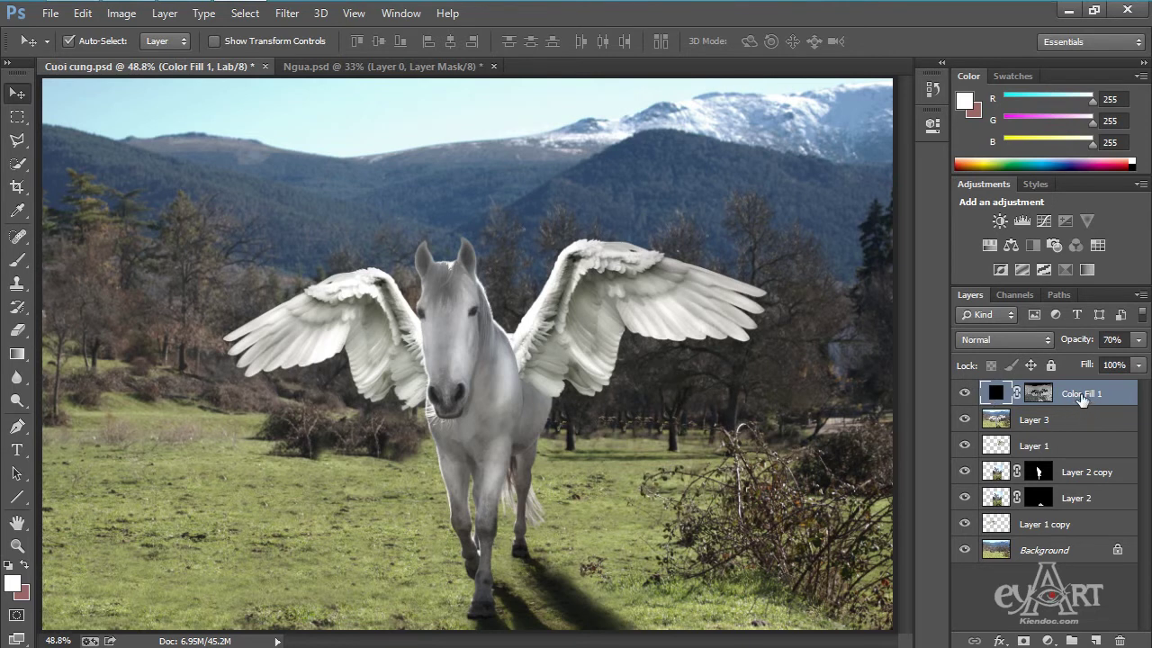
key(Delete)
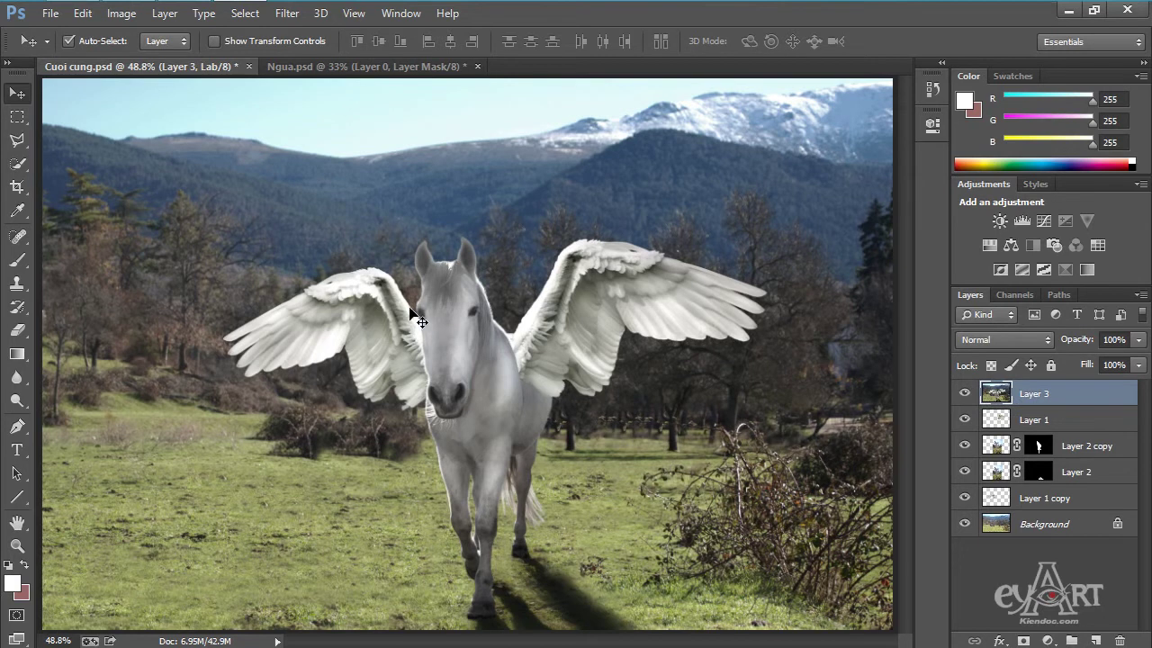
click(287, 13)
mouse_move(318, 298)
mouse_move(333, 352)
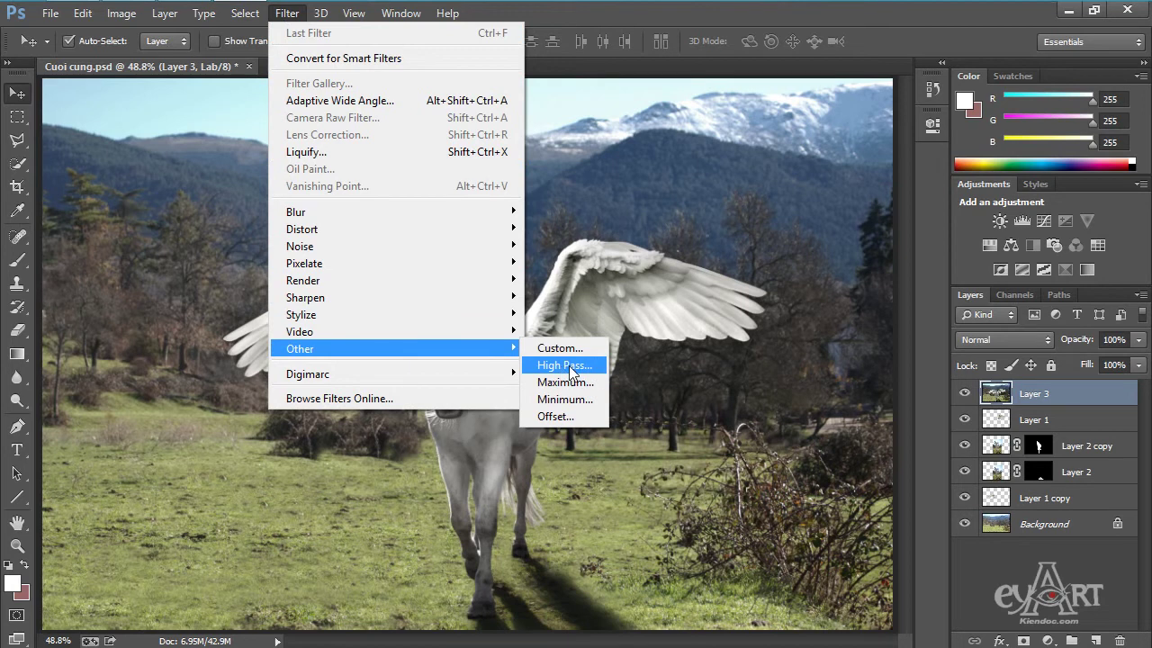
click(1085, 394)
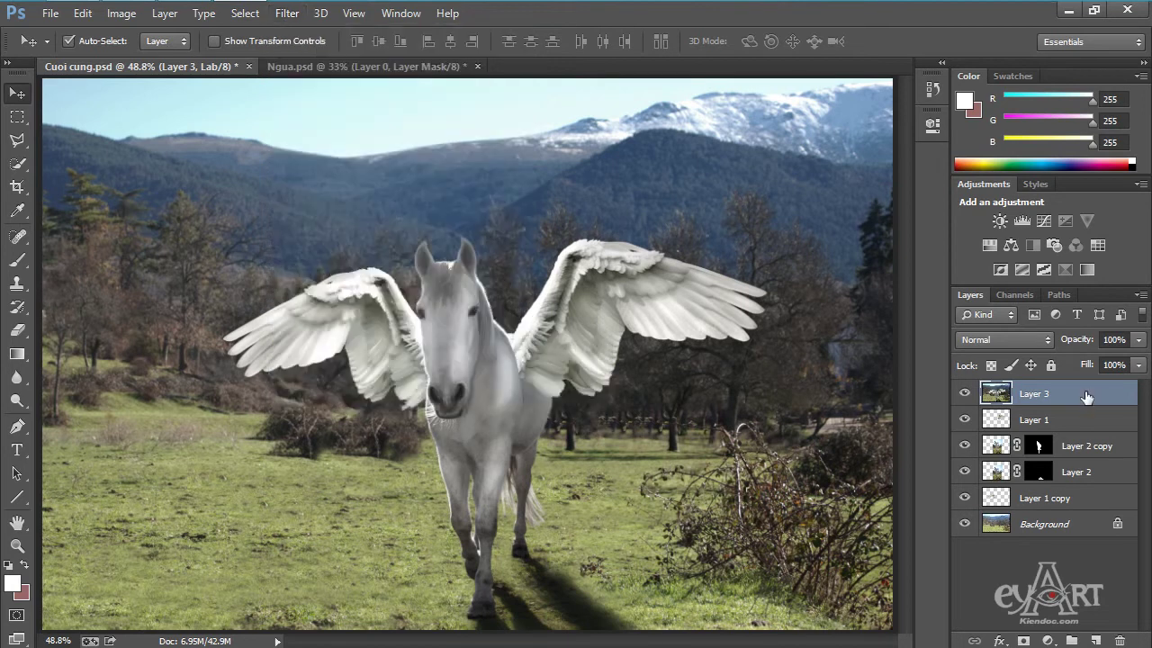
key(ctrl+j)
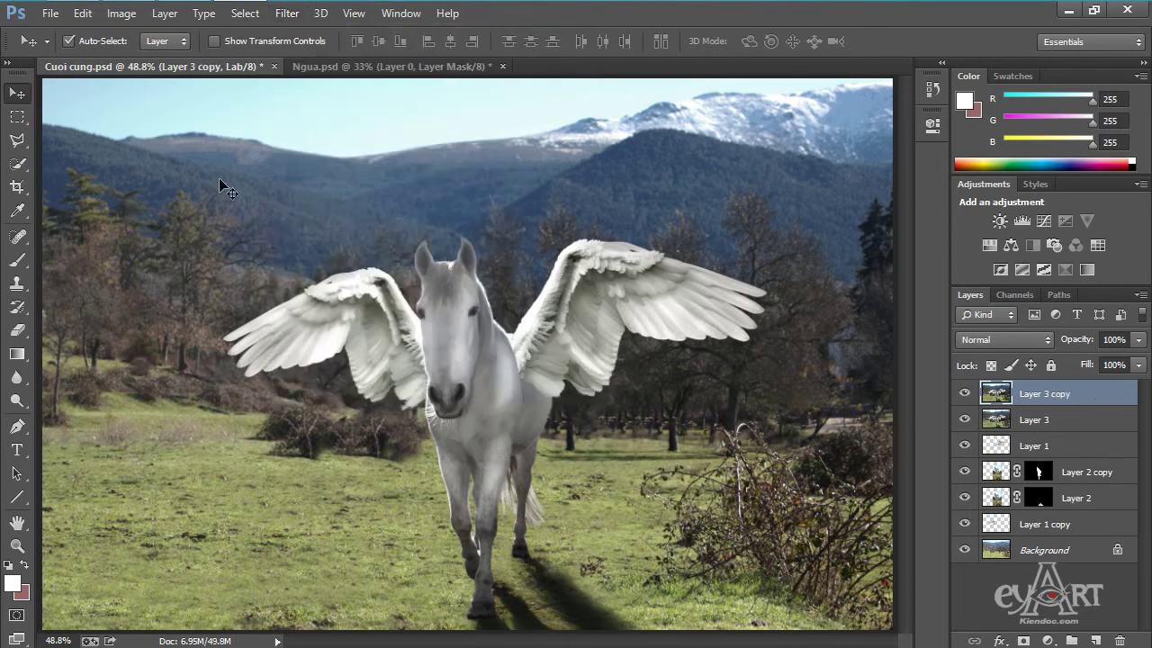
- Apply a High Pass filter with a 0.8-pixel radius to Layer 3 copy and set its blend mode to Overlay
click(286, 20)
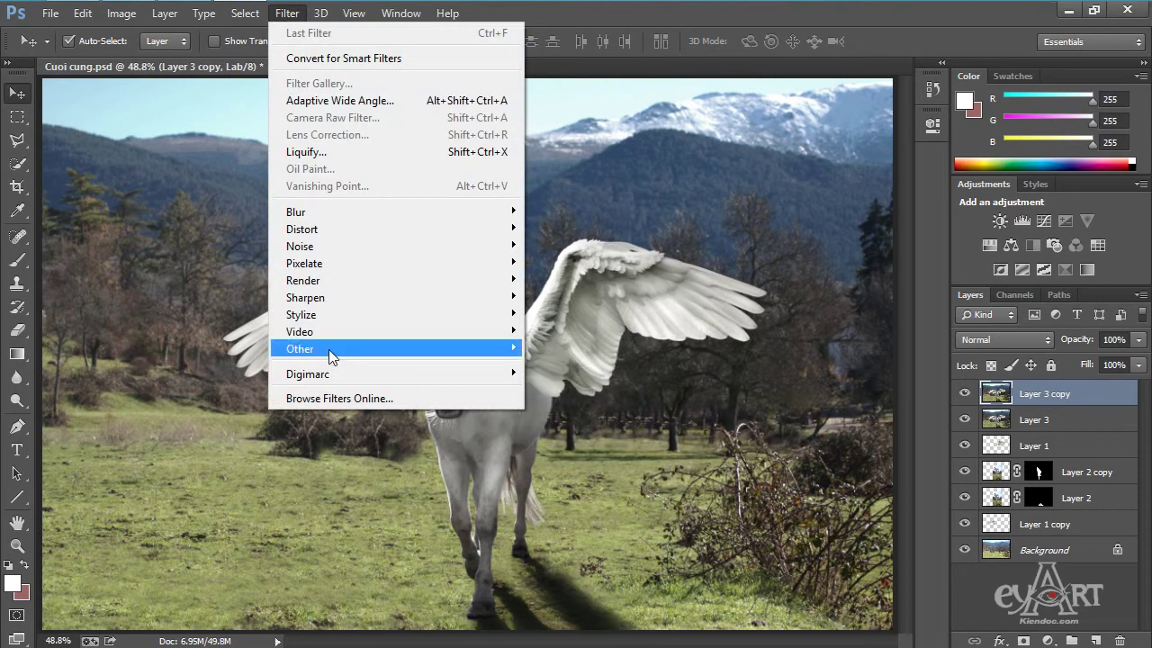
mouse_move(465, 349)
click(564, 365)
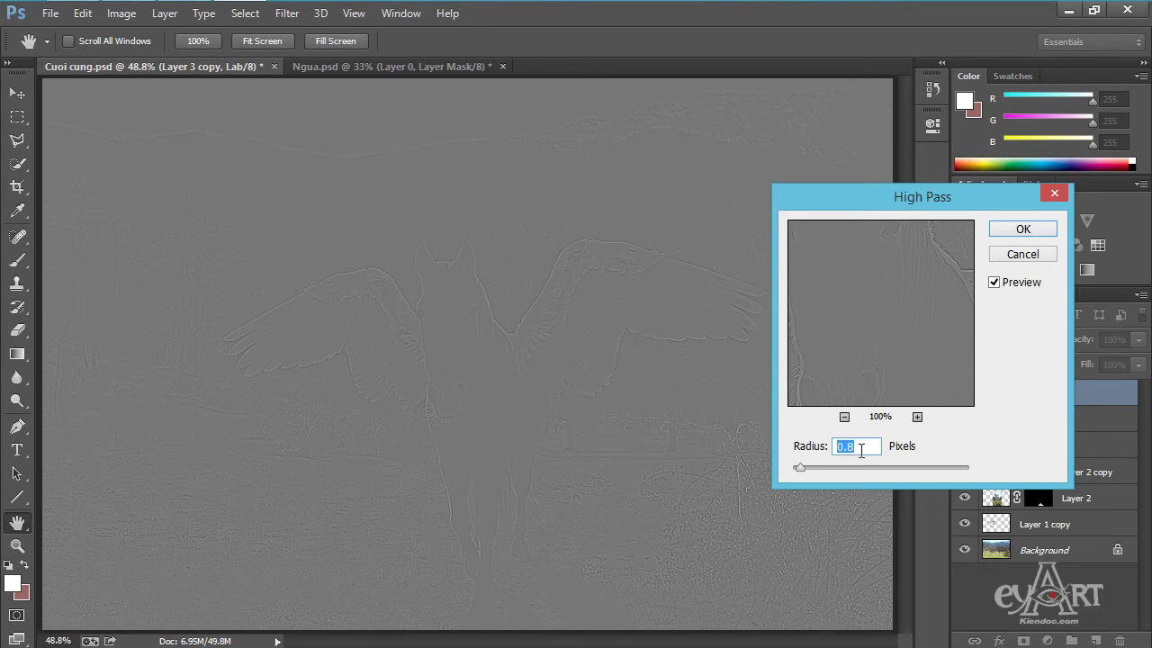
click(1026, 232)
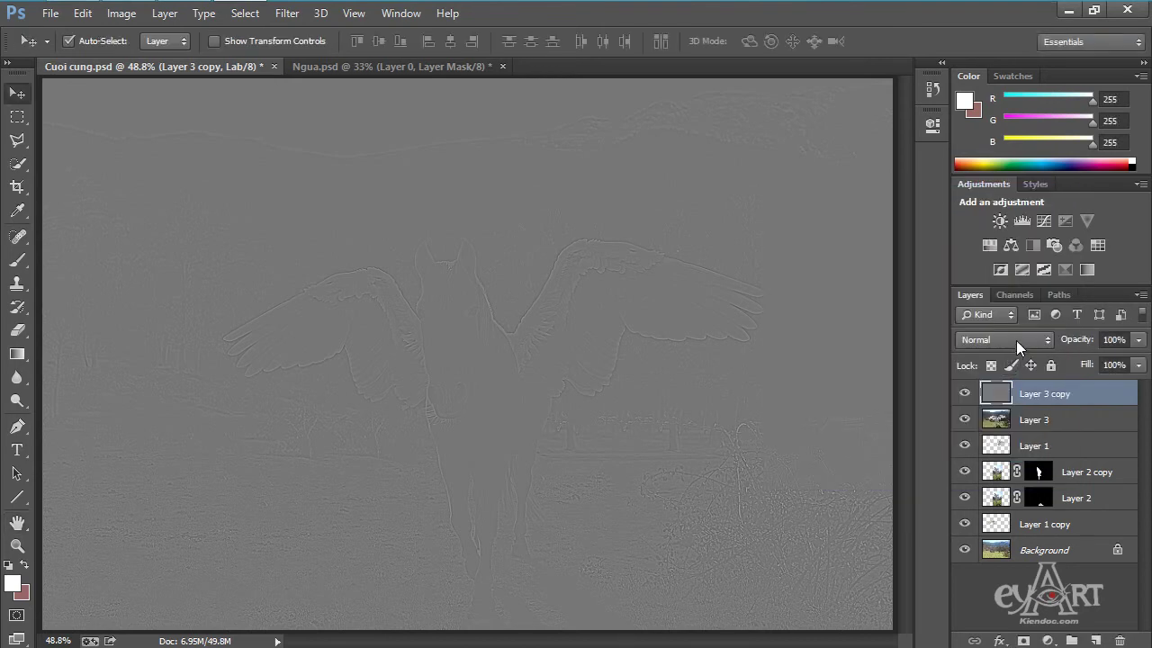
click(1020, 339)
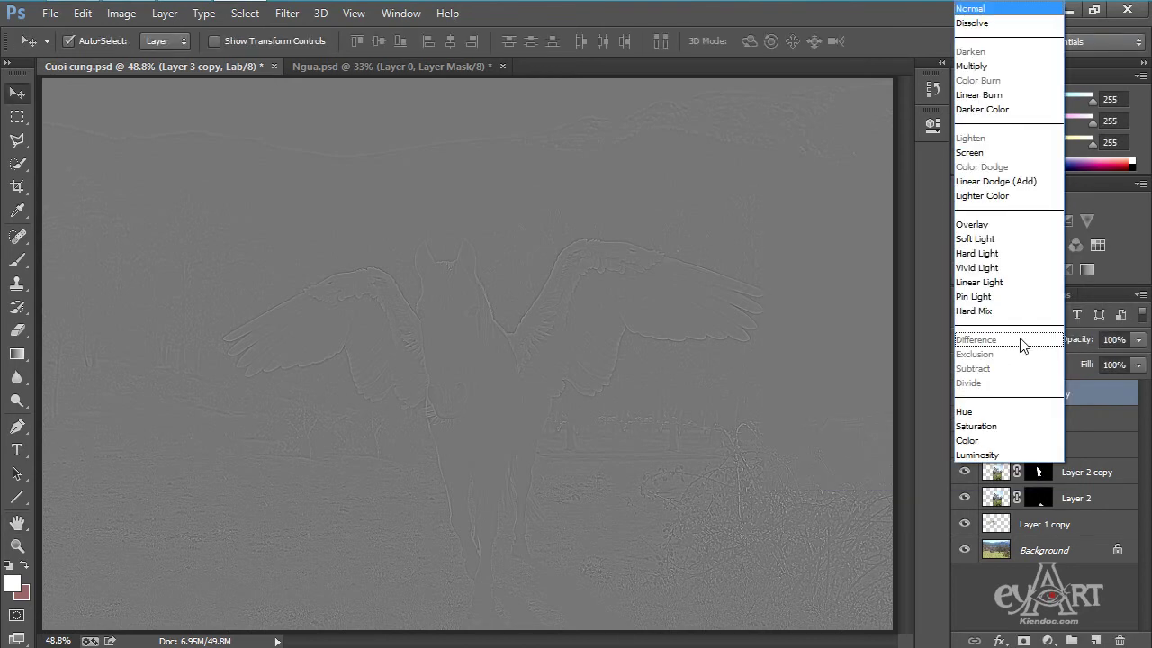
click(983, 227)
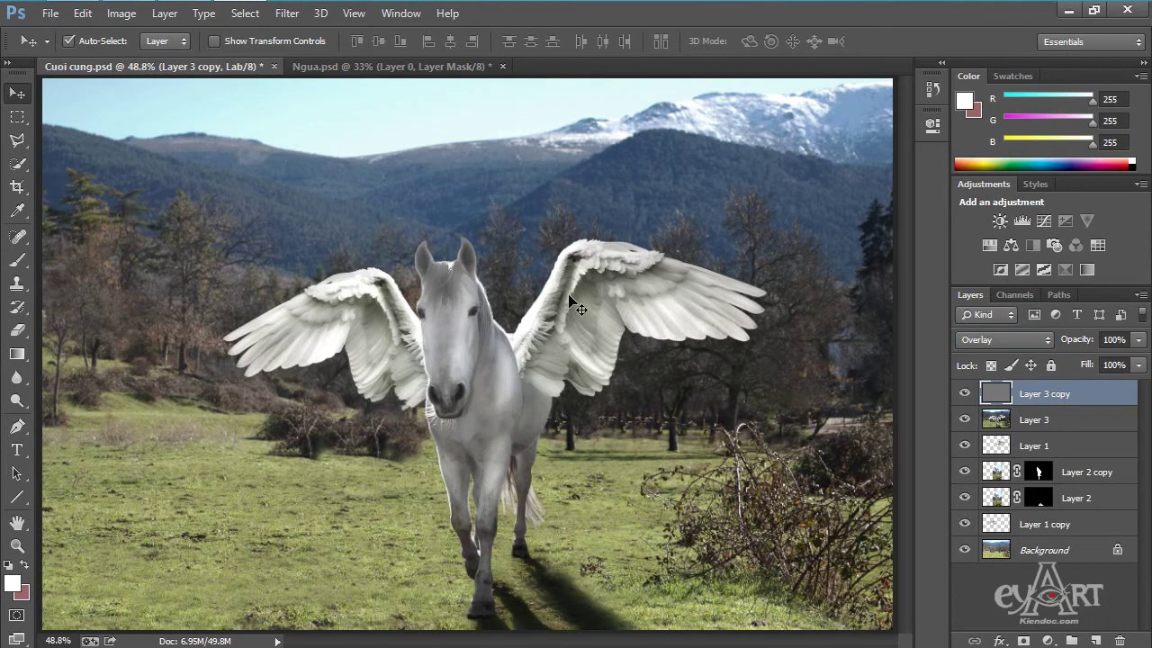
- Compare the wing's edge detail close up with the High Pass layer hidden and shown, and return to the full image
scroll(572, 254, up, 2)
scroll(572, 254, up, 6)
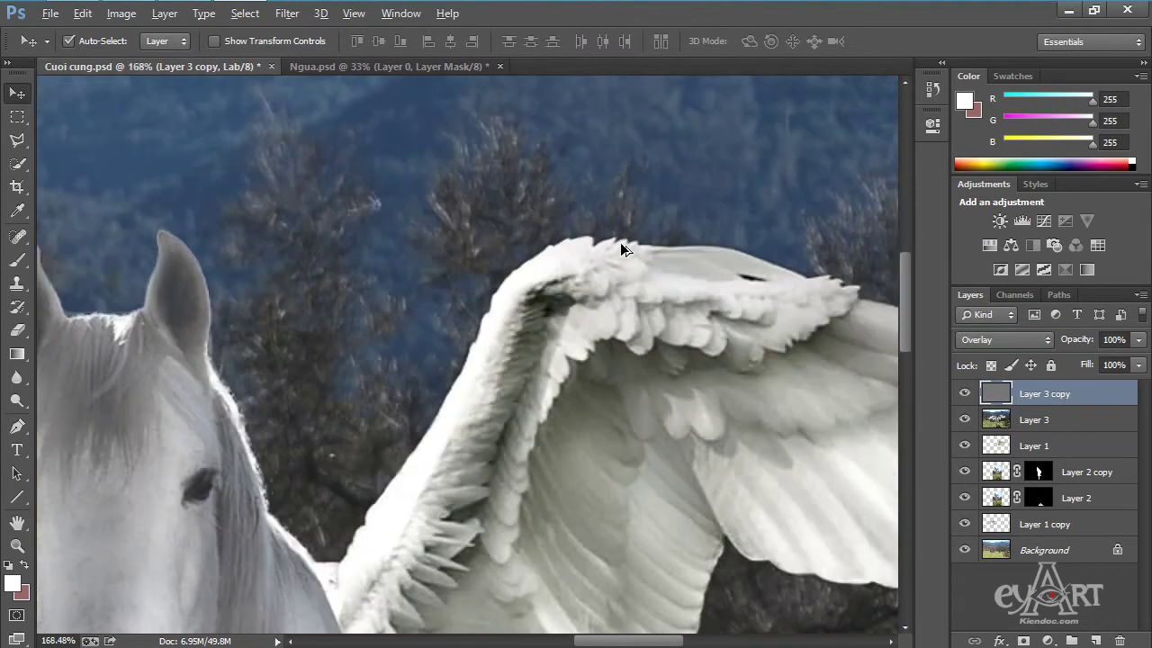
key(alt)
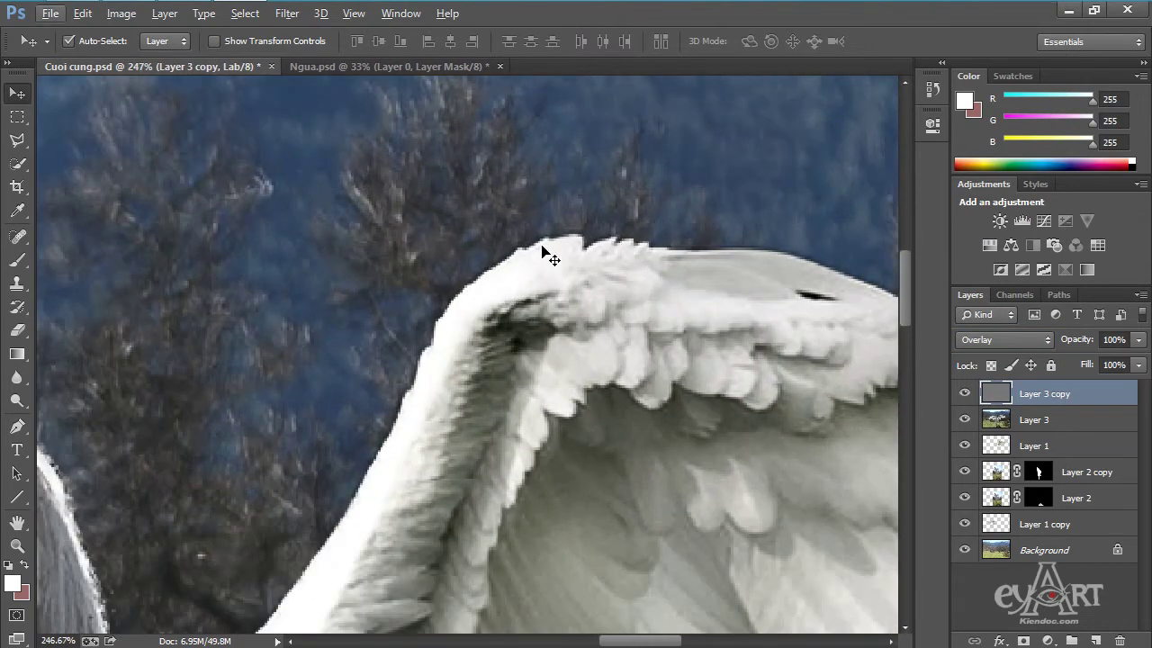
click(965, 395)
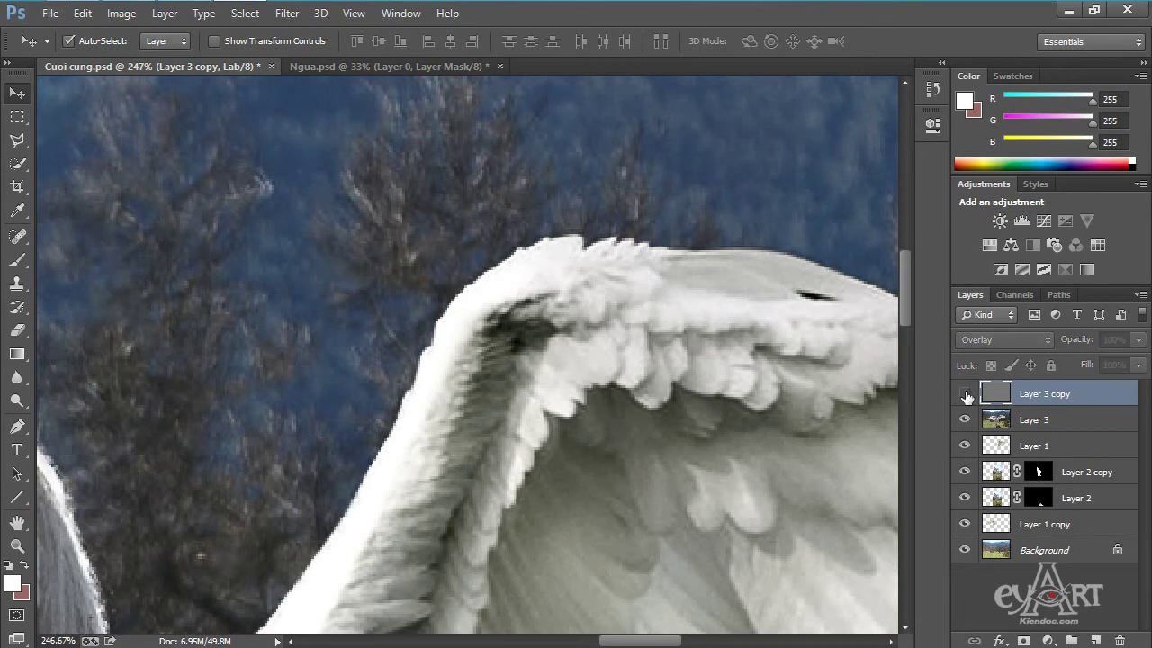
click(966, 396)
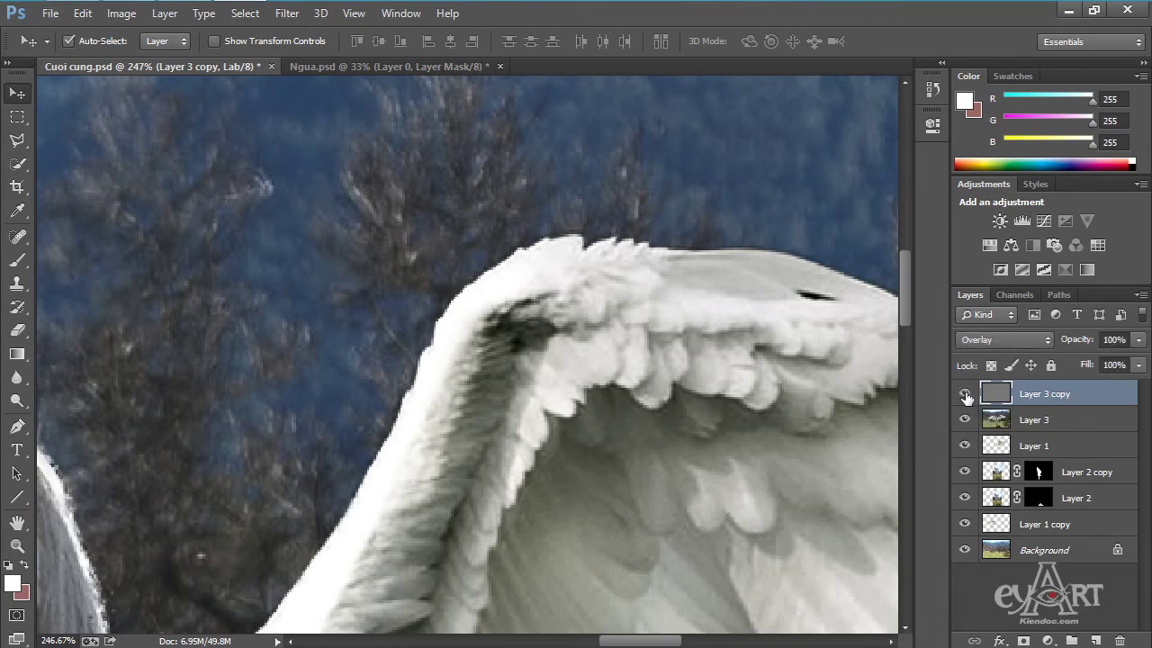
click(965, 396)
click(966, 396)
key(ctrl+0)
key(alt)
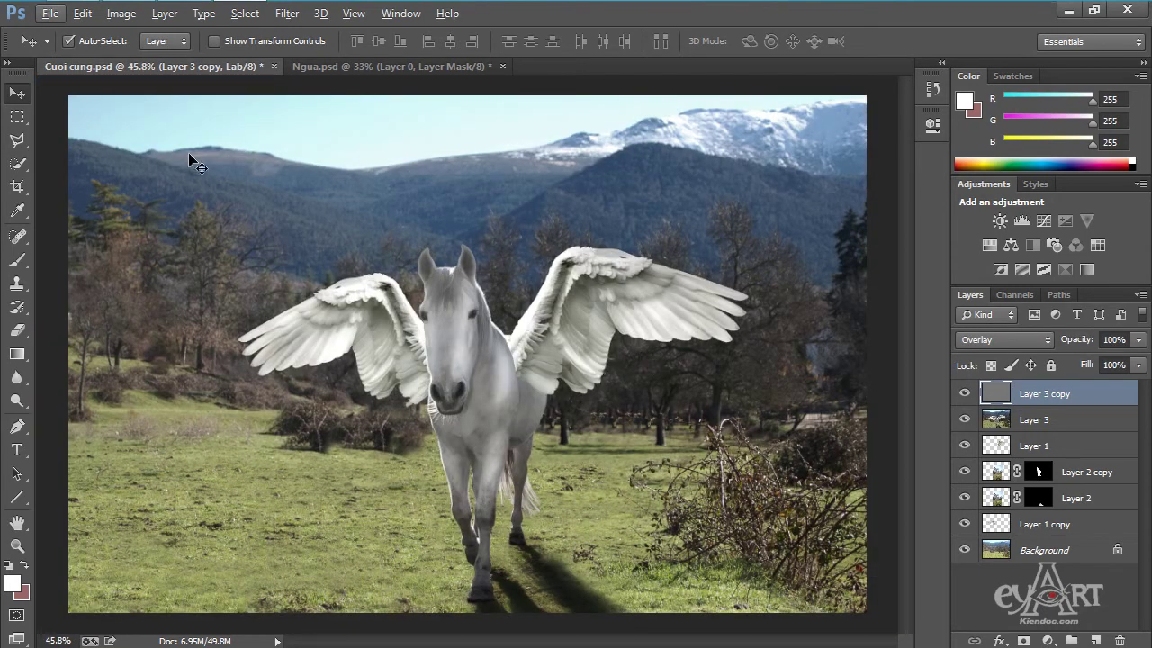
- Convert the image to RGB Color without flattening it, and merge Layer 3 copy down into Layer 3
click(120, 14)
mouse_move(126, 36)
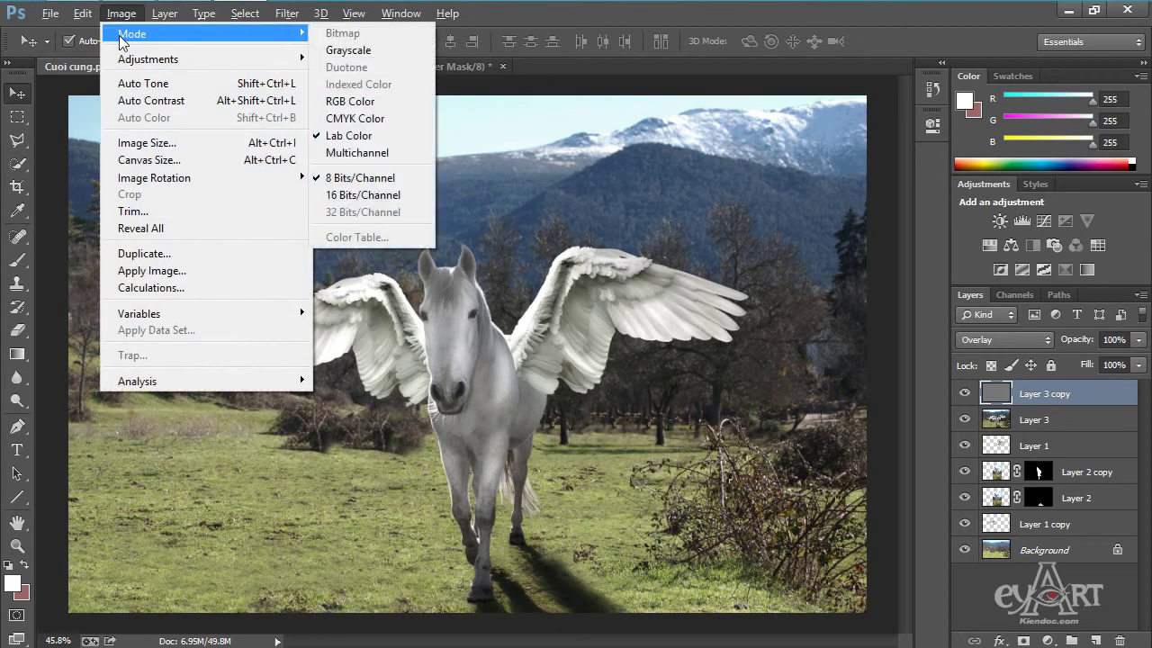
click(340, 101)
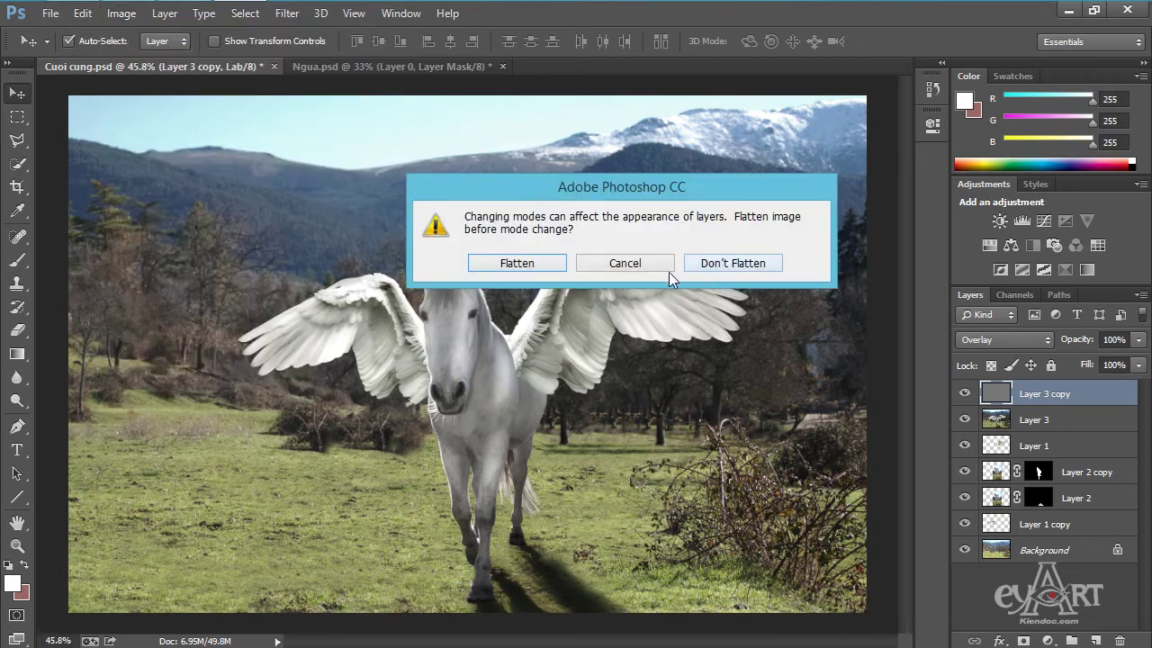
click(733, 265)
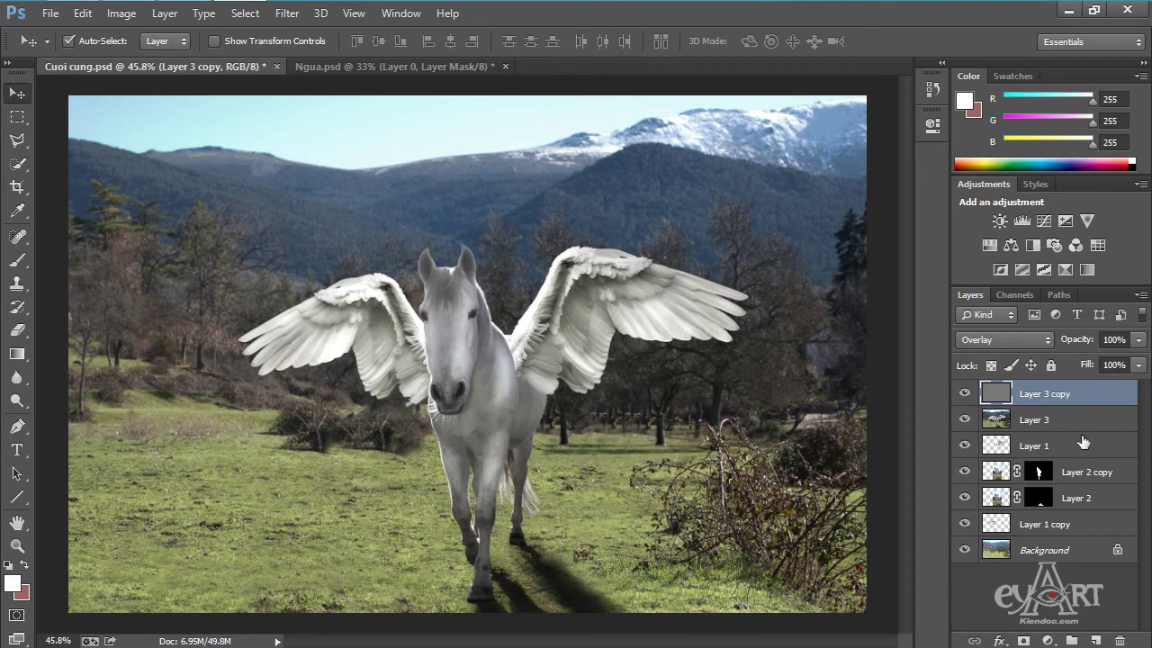
key(Delete)
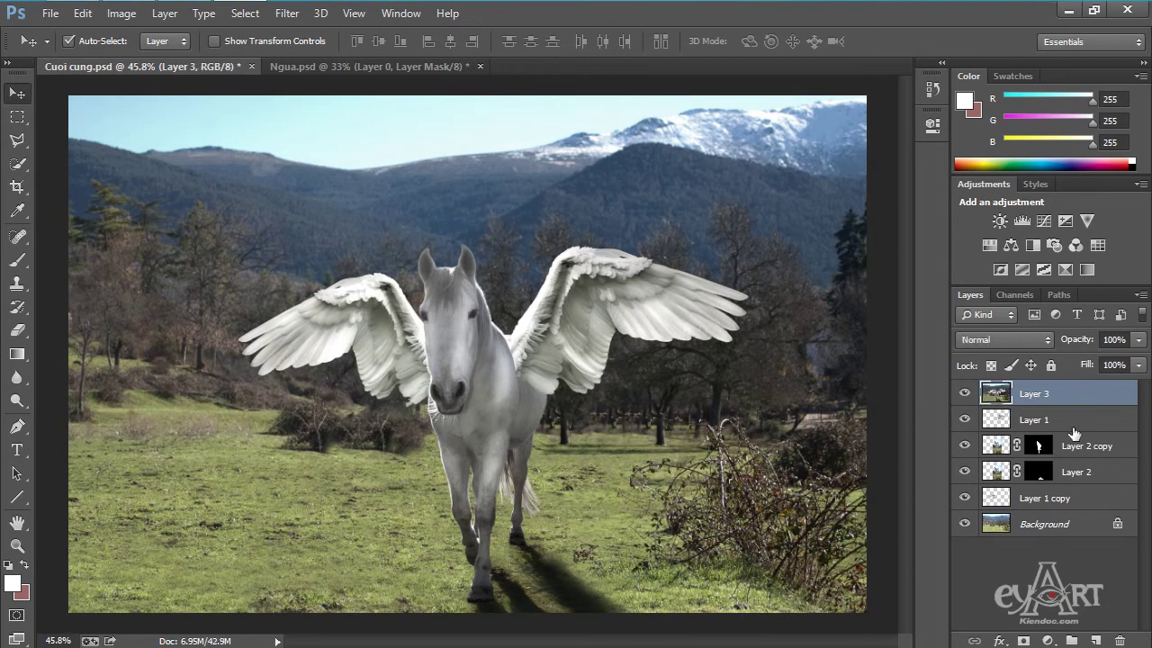
- Add a Black & White adjustment layer above Layer 3 and tint it a warm tan, with the web-only color restriction turned off
click(1031, 246)
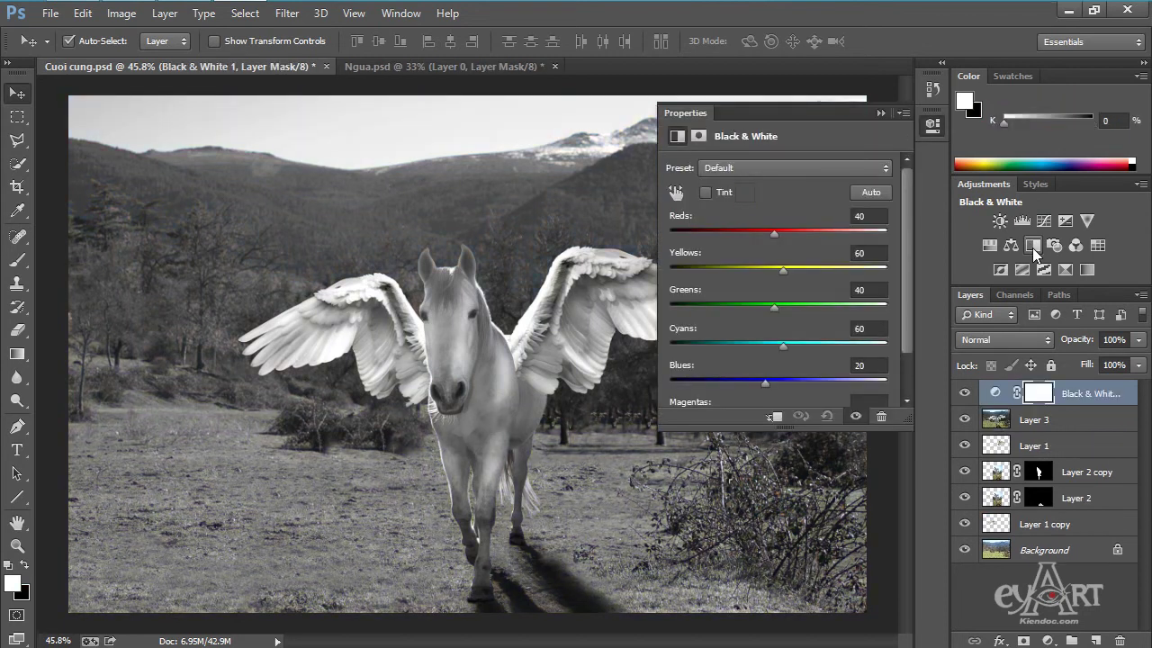
click(705, 192)
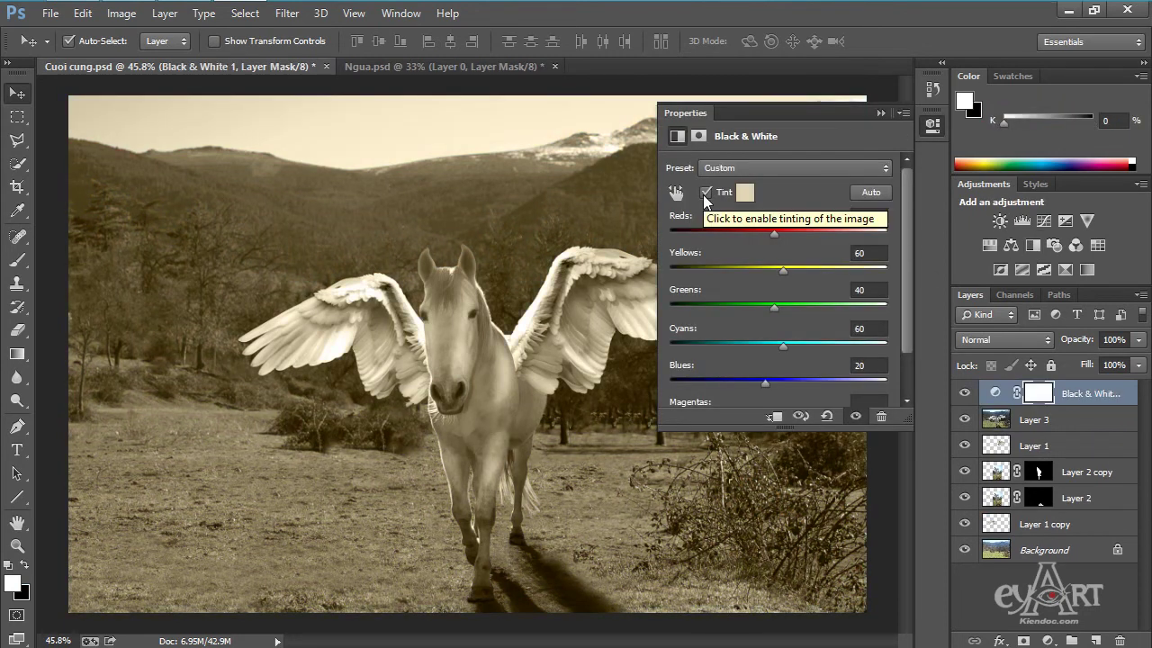
click(746, 194)
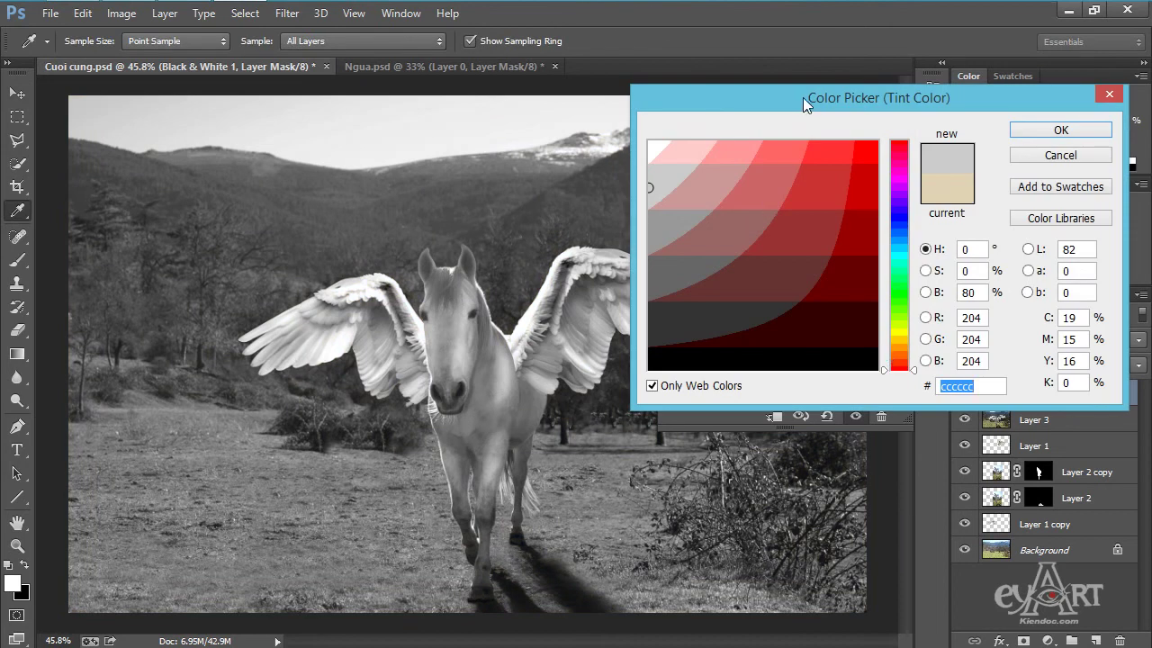
drag(802, 97, 865, 106)
drag(963, 364, 963, 353)
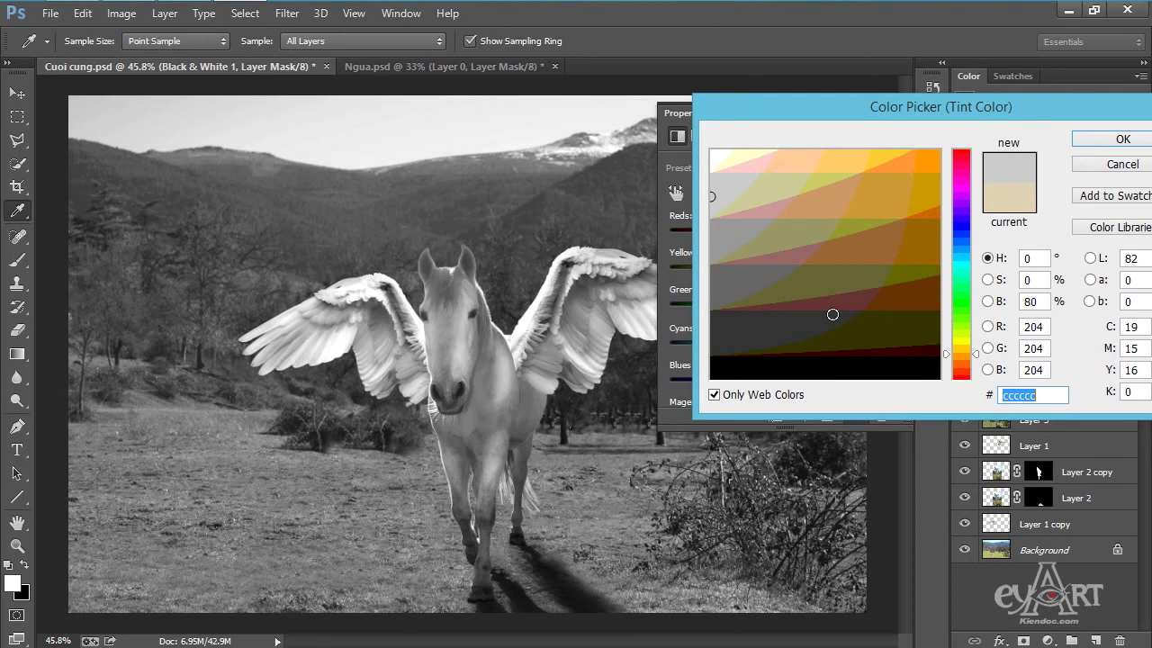
click(714, 396)
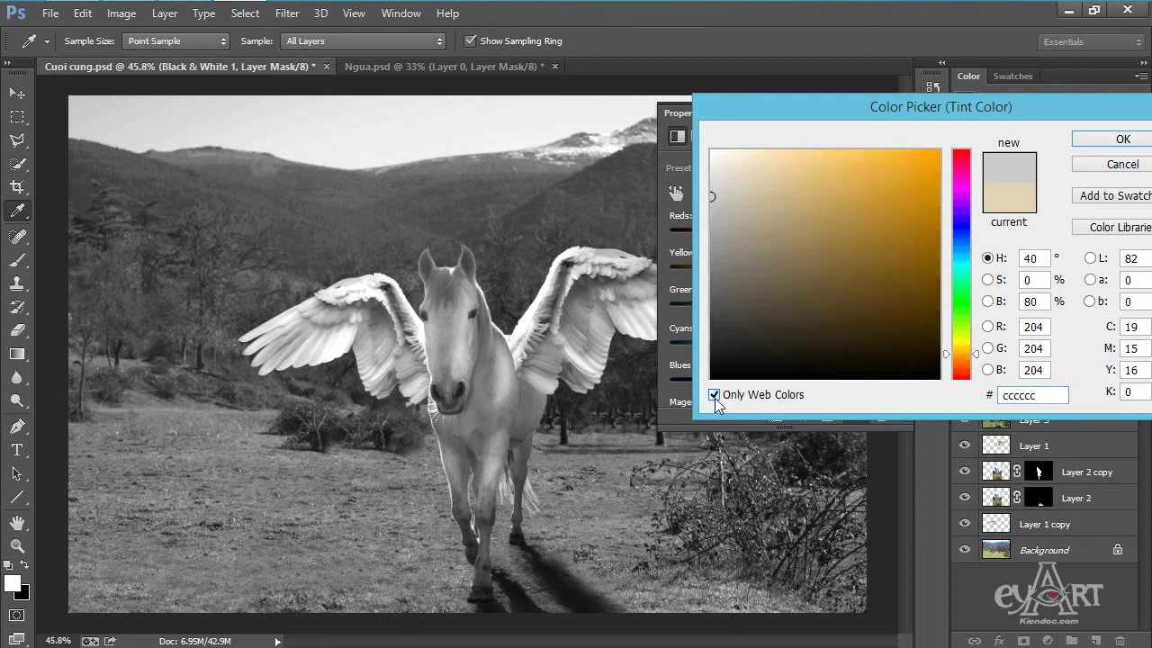
mouse_move(781, 189)
mouse_down()
mouse_move(813, 170)
mouse_move(791, 185)
mouse_up()
drag(841, 107, 563, 133)
click(839, 166)
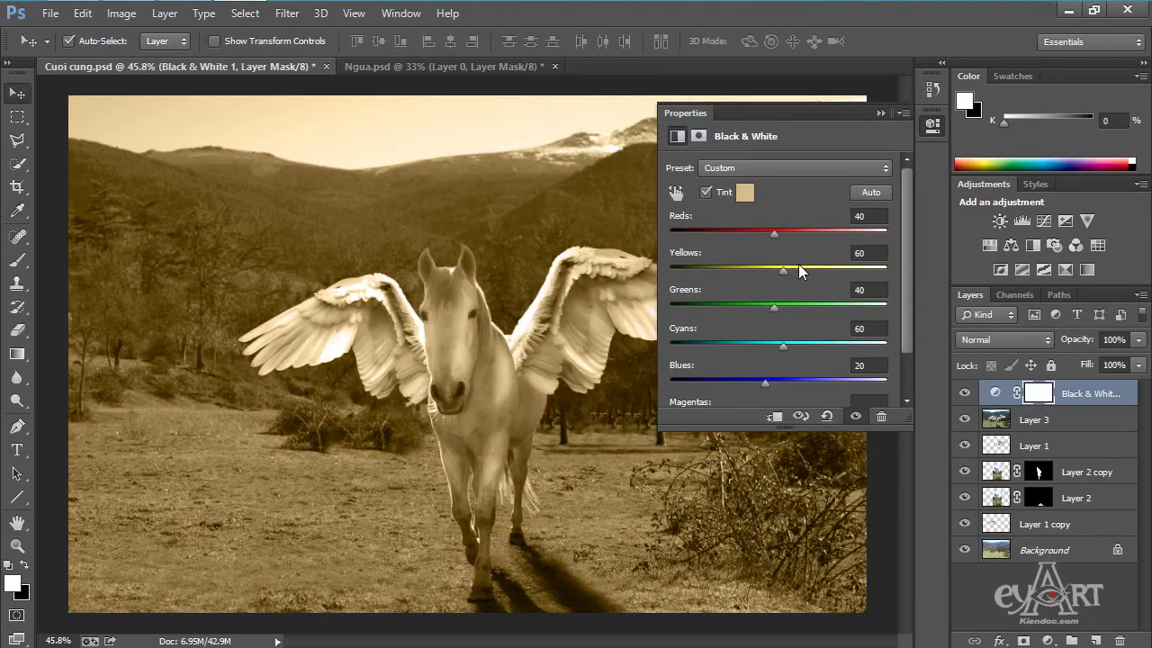
- Set the Black & White adjustment to Reds 100, Yellows 64, Greens 48 and Cyans 110, and raise Blues slightly
drag(773, 233, 785, 265)
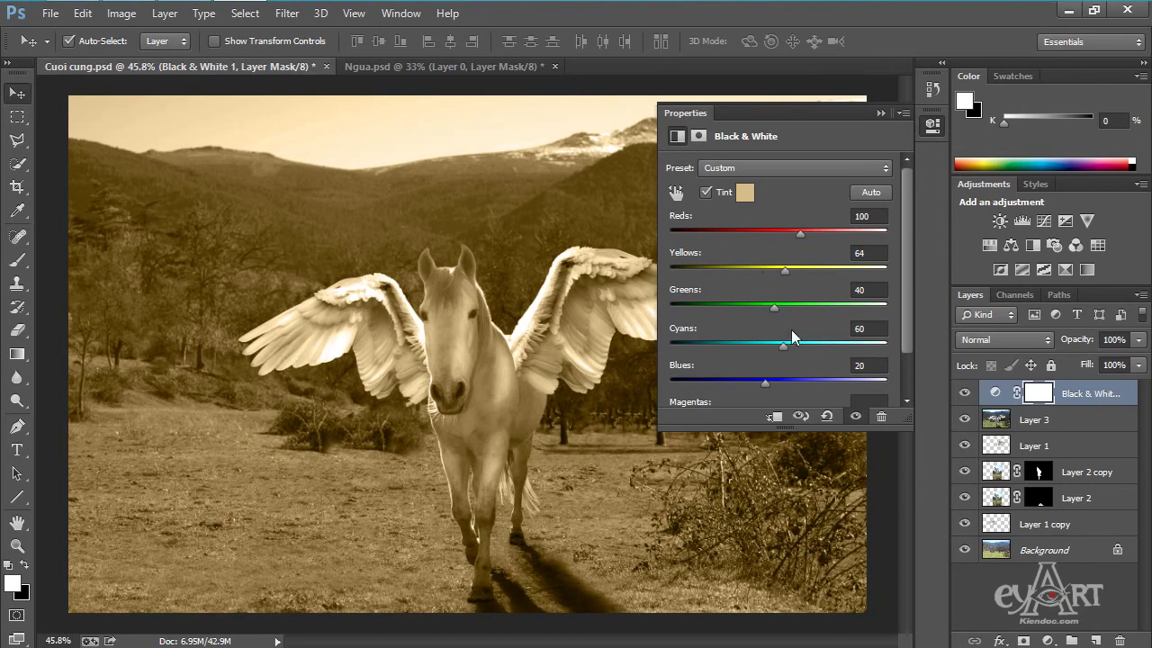
drag(775, 311, 803, 307)
drag(781, 348, 805, 346)
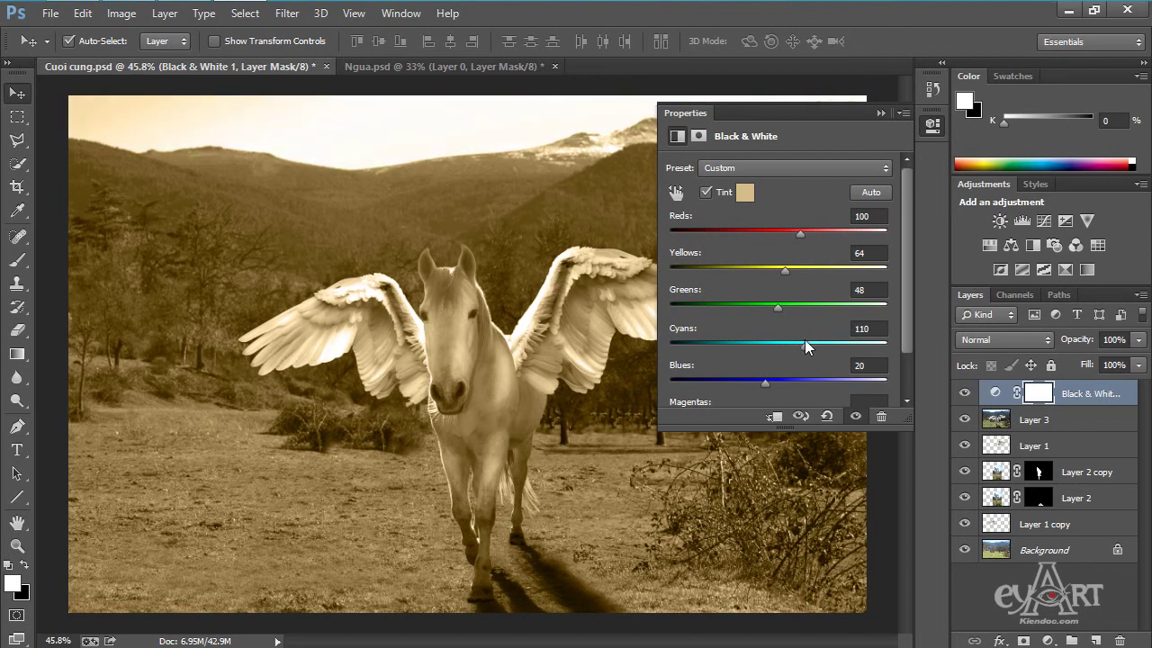
drag(767, 383, 774, 380)
click(878, 114)
- Try 50% opacity on the Black & White adjustment layer and settle on 30%
click(1114, 340)
text(50)
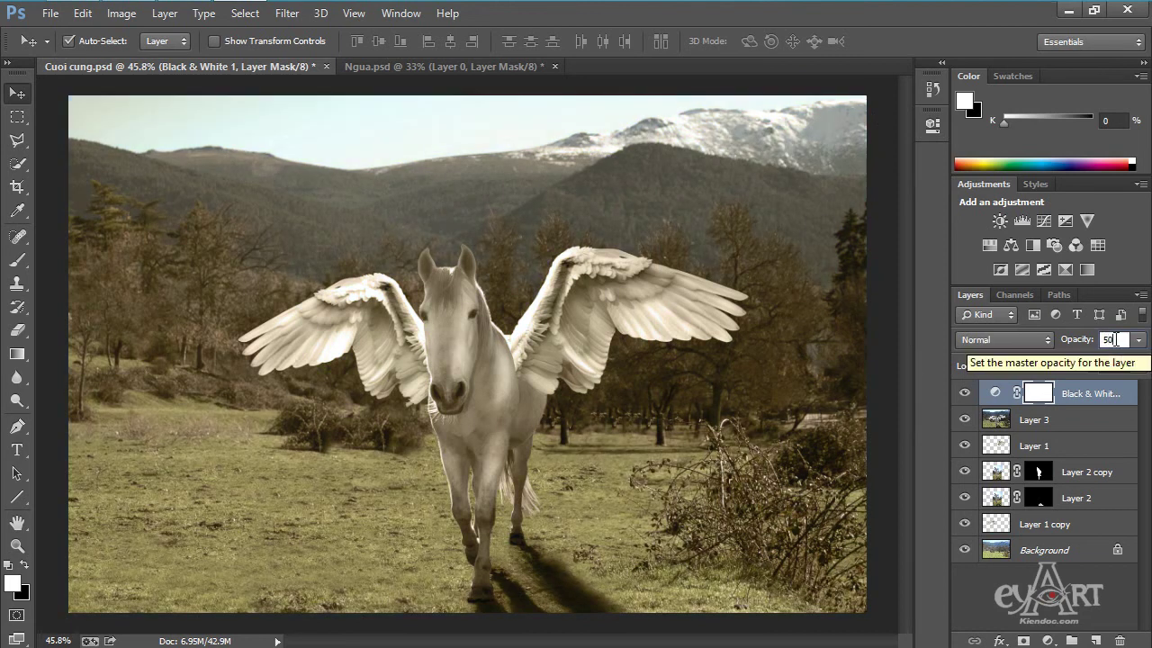
key(Return)
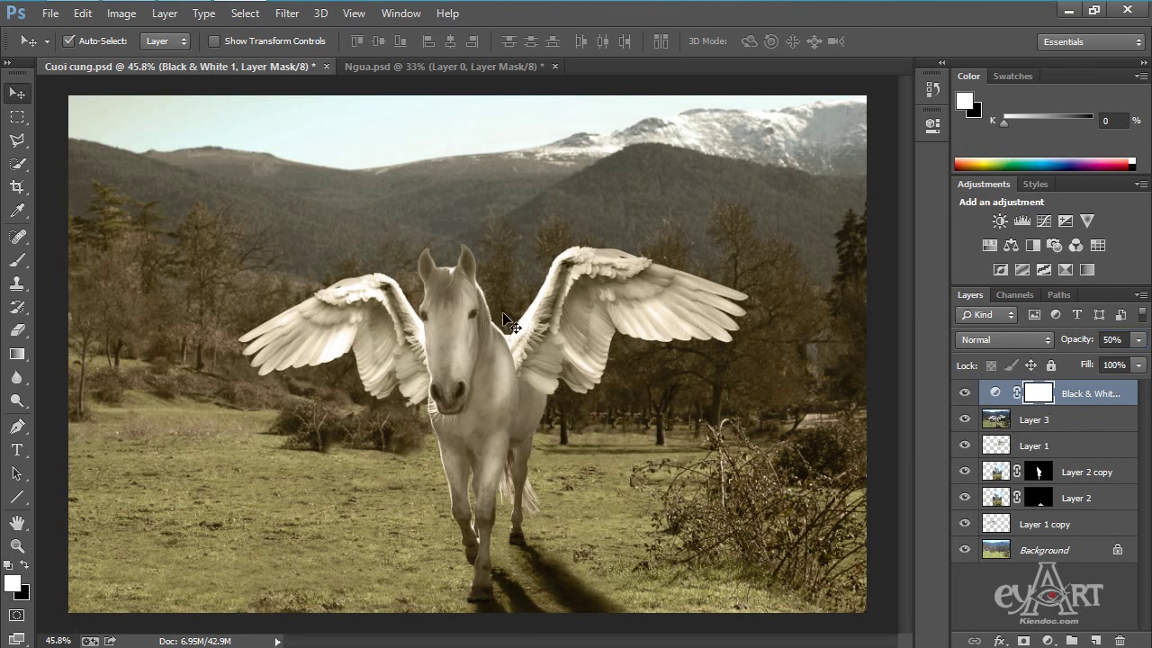
click(1137, 341)
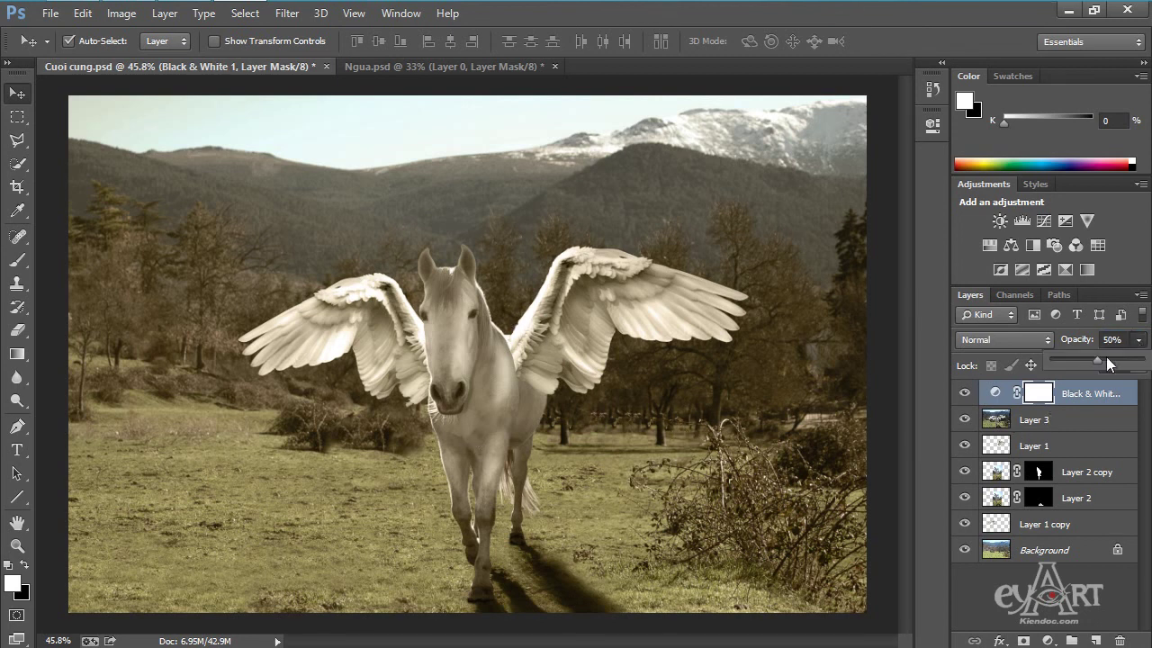
click(1125, 339)
text(30)
key(Return)
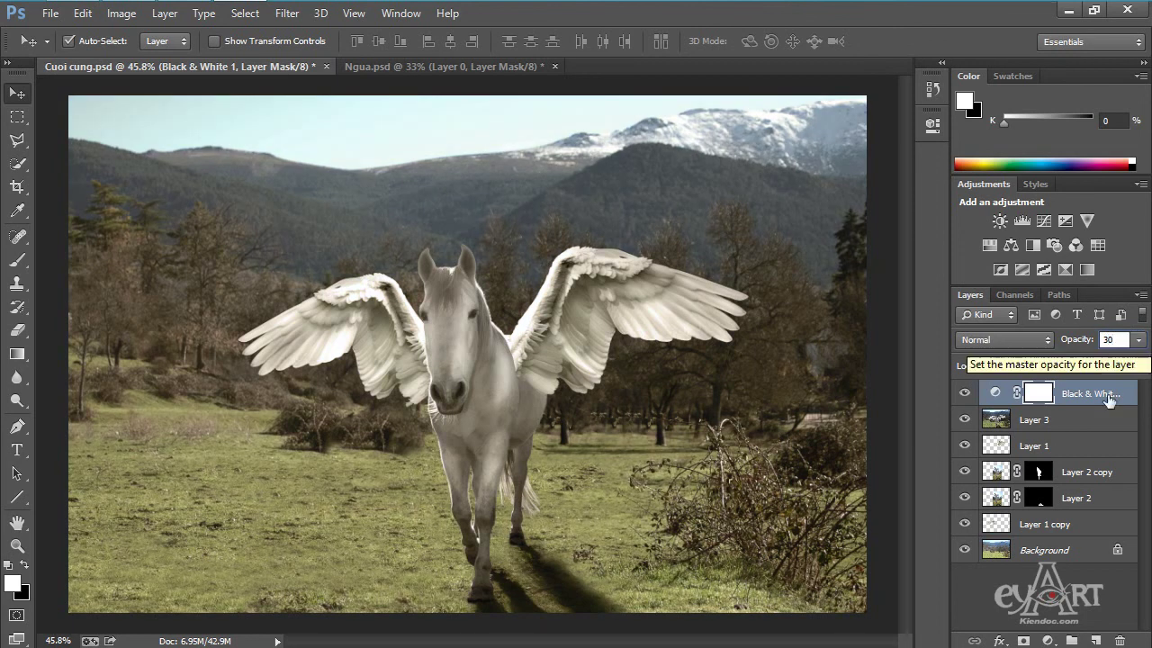